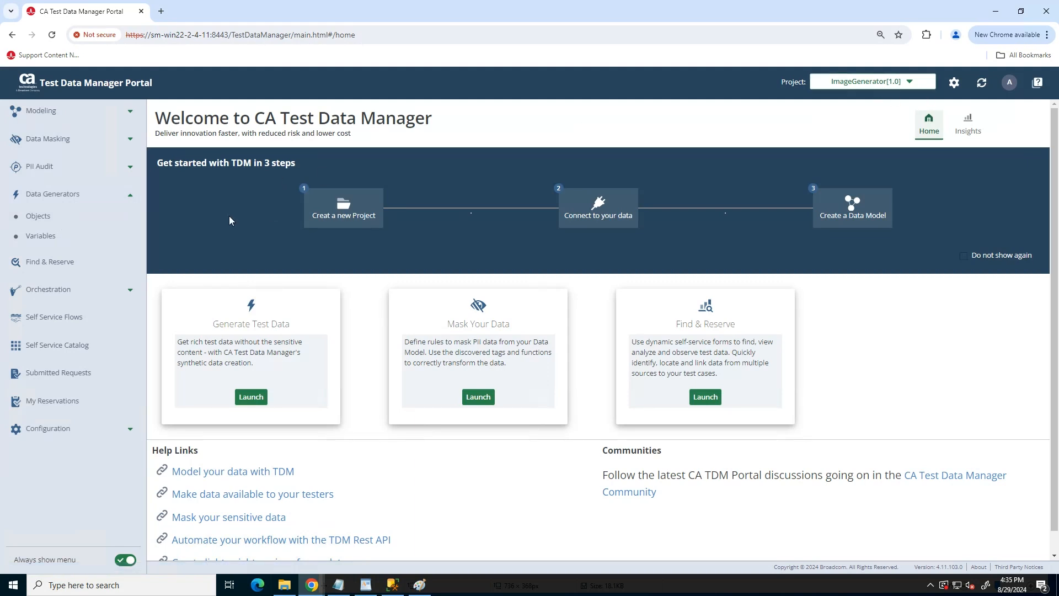
Start registering a new IMAGE-type object named CheckImages under Objects.
left_click(47, 220)
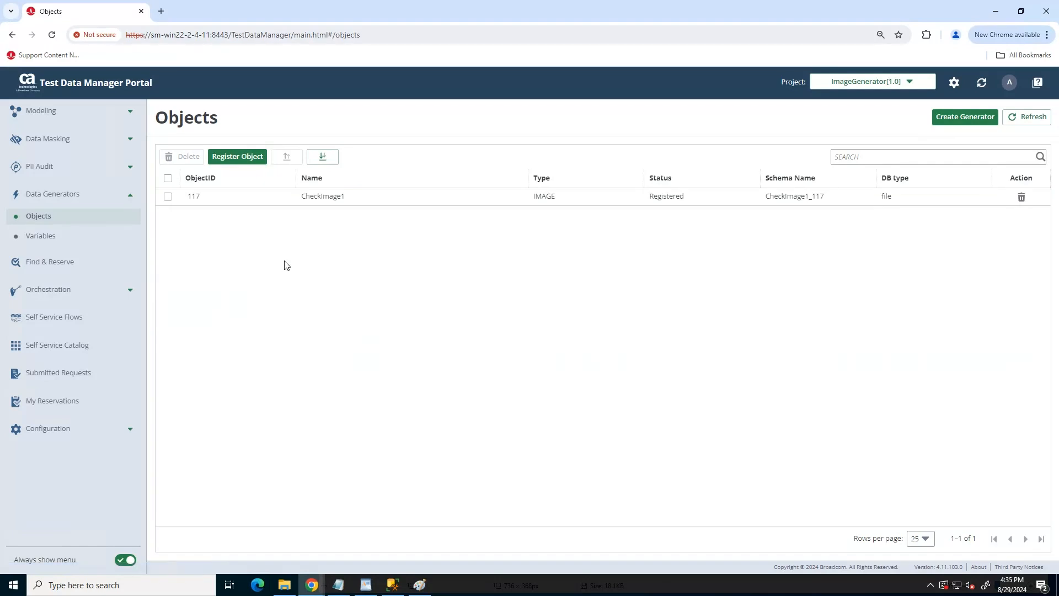
left_click(239, 157)
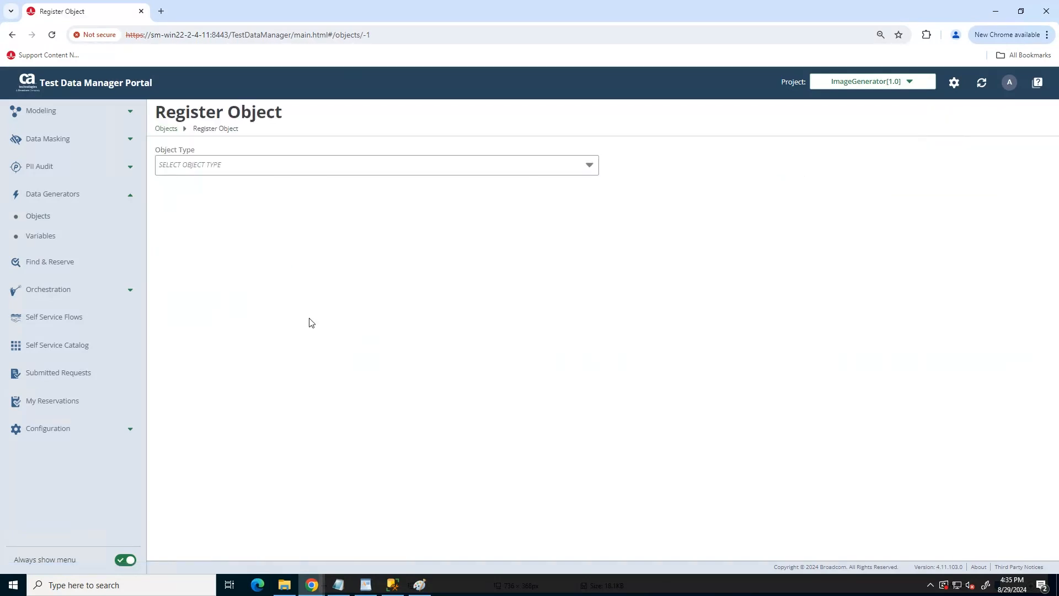
left_click(582, 165)
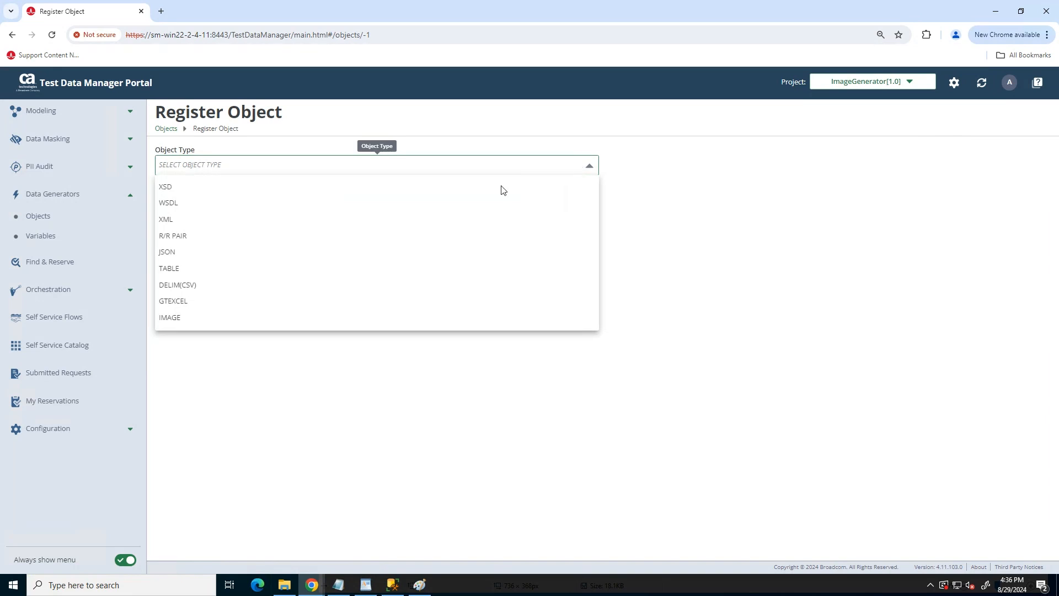
left_click(179, 318)
left_click(224, 212)
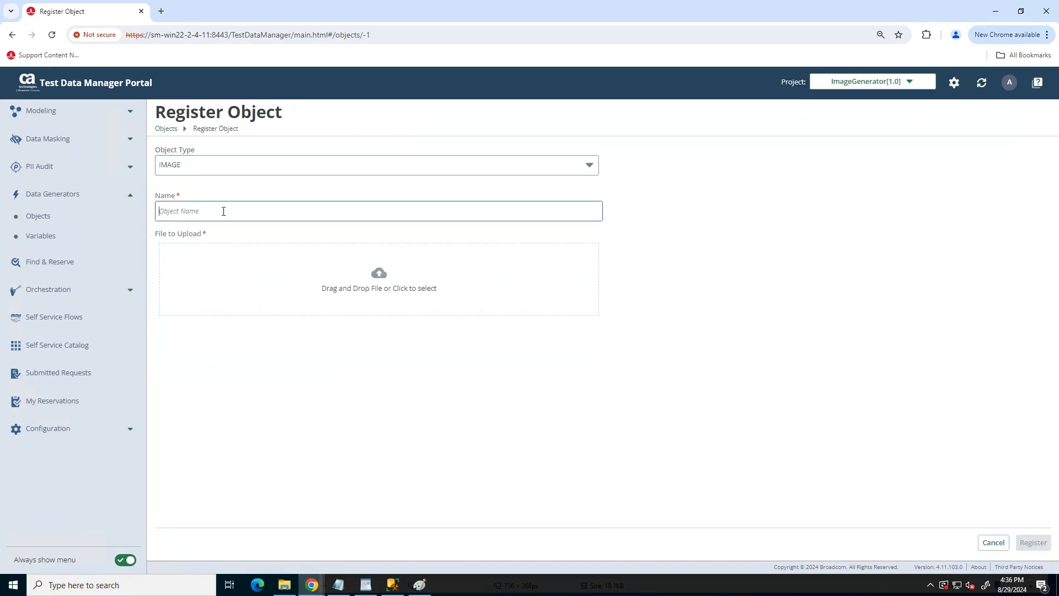
type("CheckImages")
Upload check_image.jpg from the Pictures\CheckImage folder as the object's image.
left_click(380, 273)
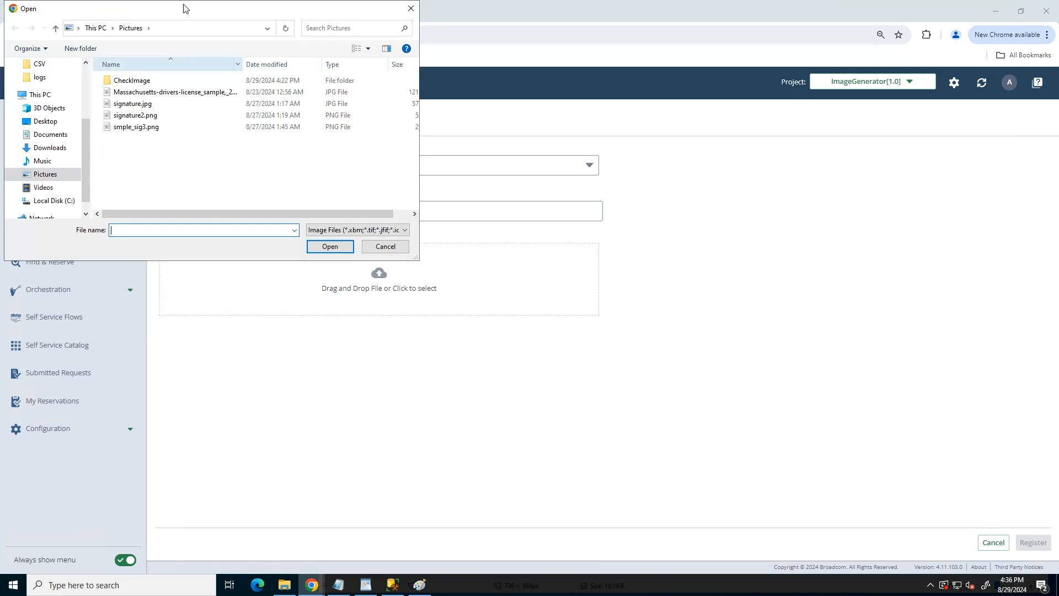
double_click(142, 84)
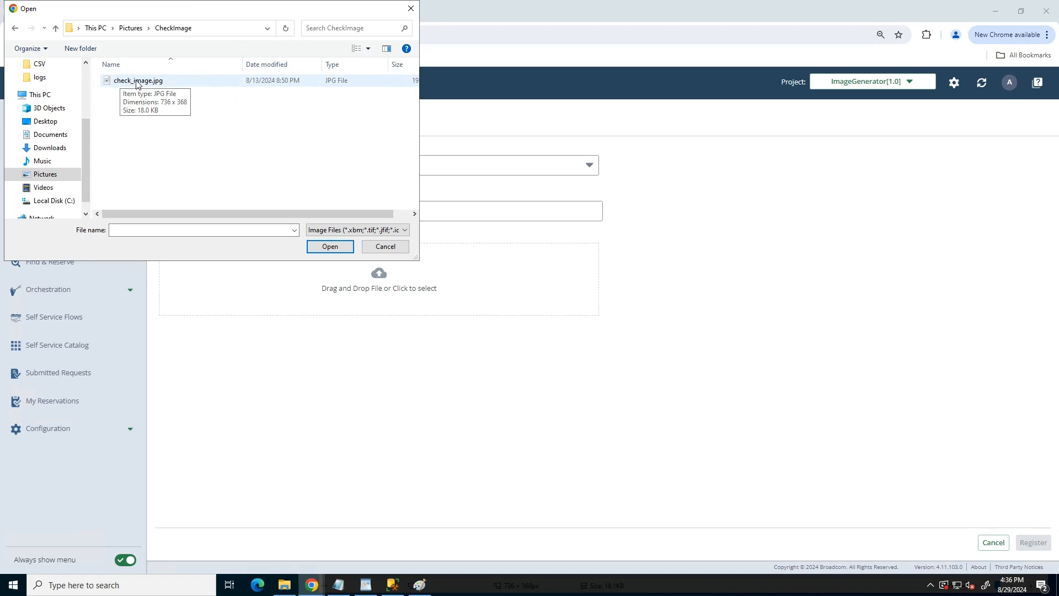
double_click(137, 83)
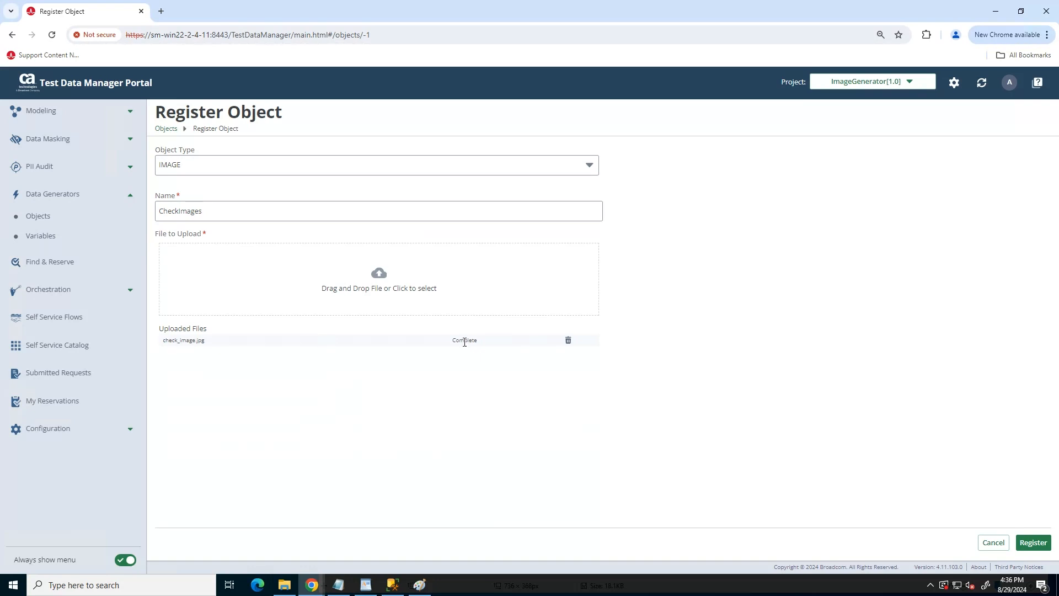
Register CheckImages and open its Object Detail page showing the blank check sample.
left_click(1035, 545)
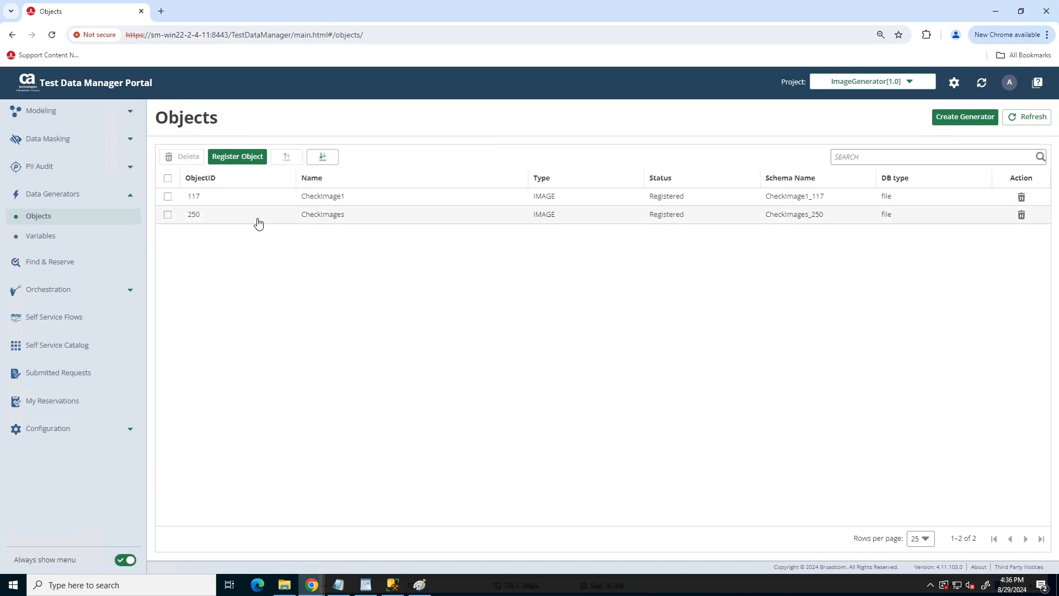
left_click(320, 220)
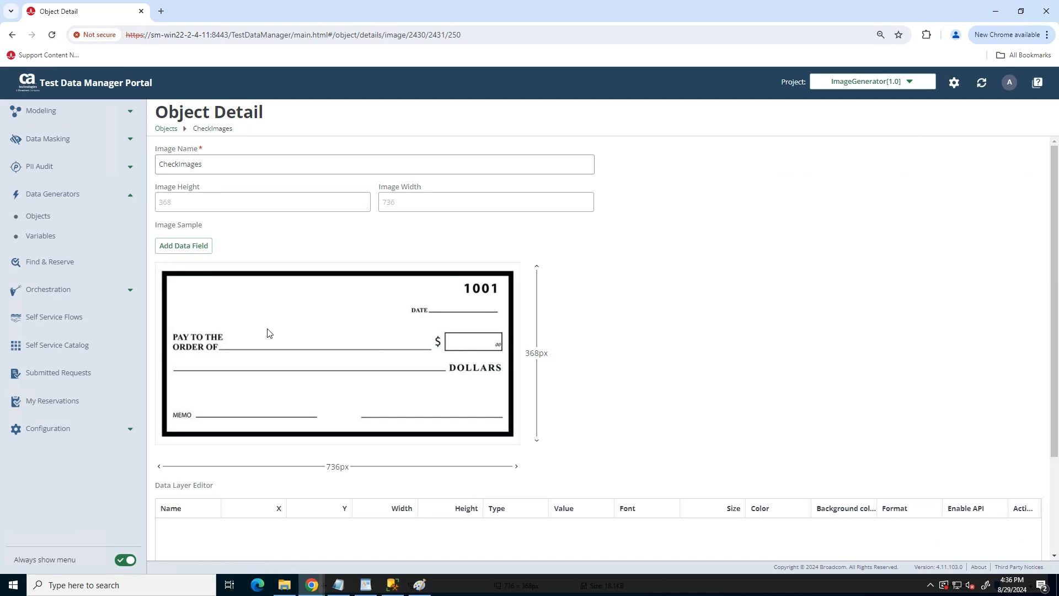
left_click(422, 590)
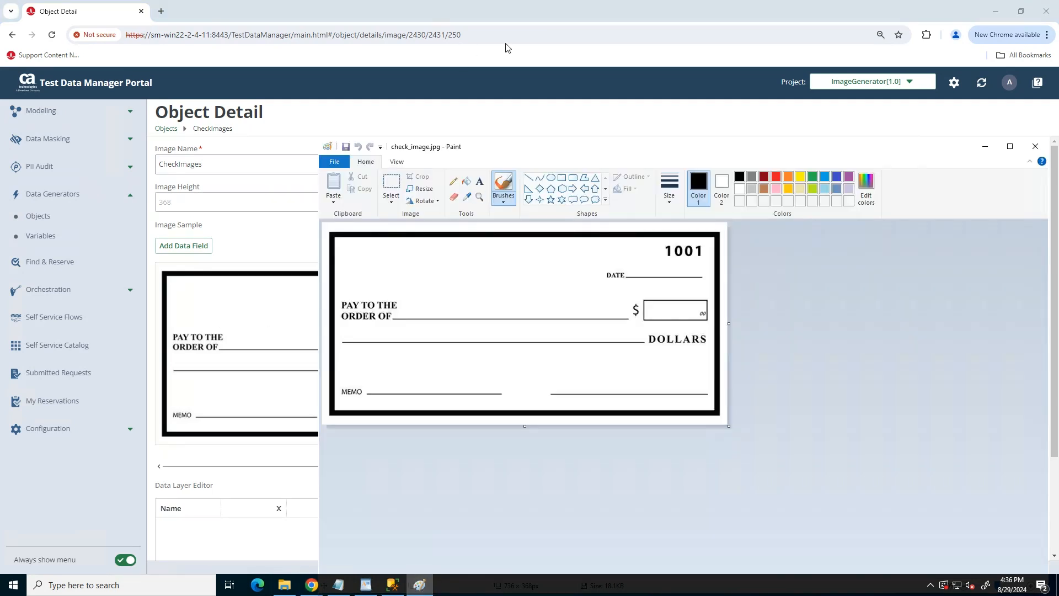
left_click_drag(588, 149, 345, 94)
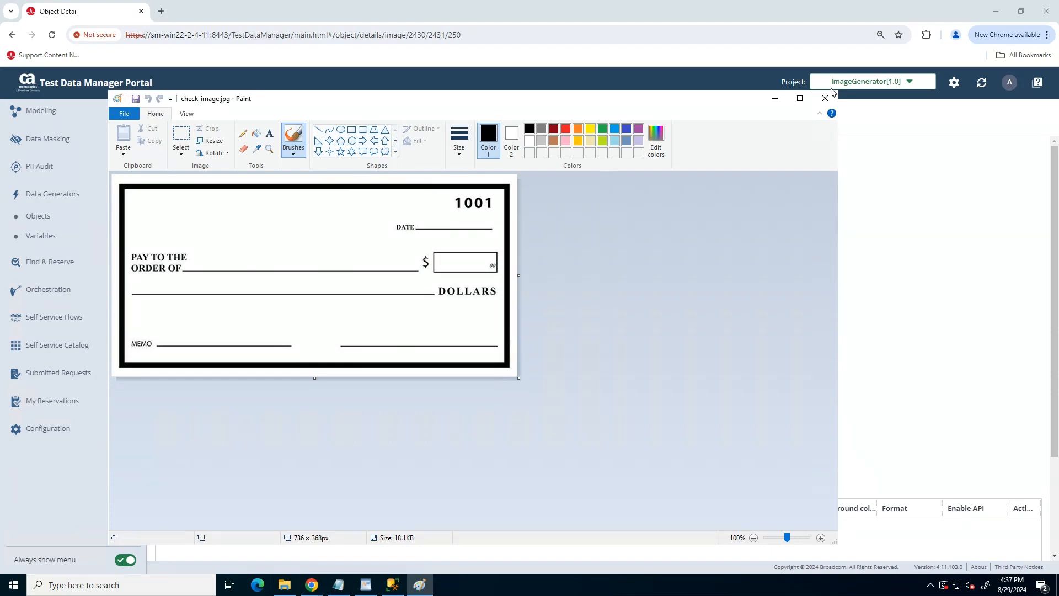
left_click(775, 98)
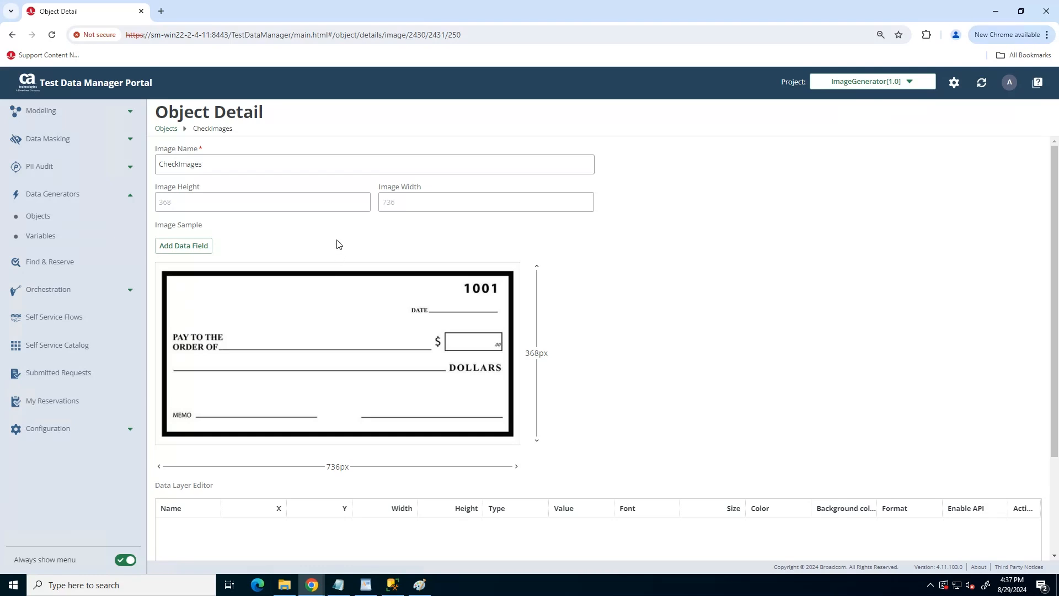
Show the Text Field and Image Field options with Add Data Field.
left_click(183, 248)
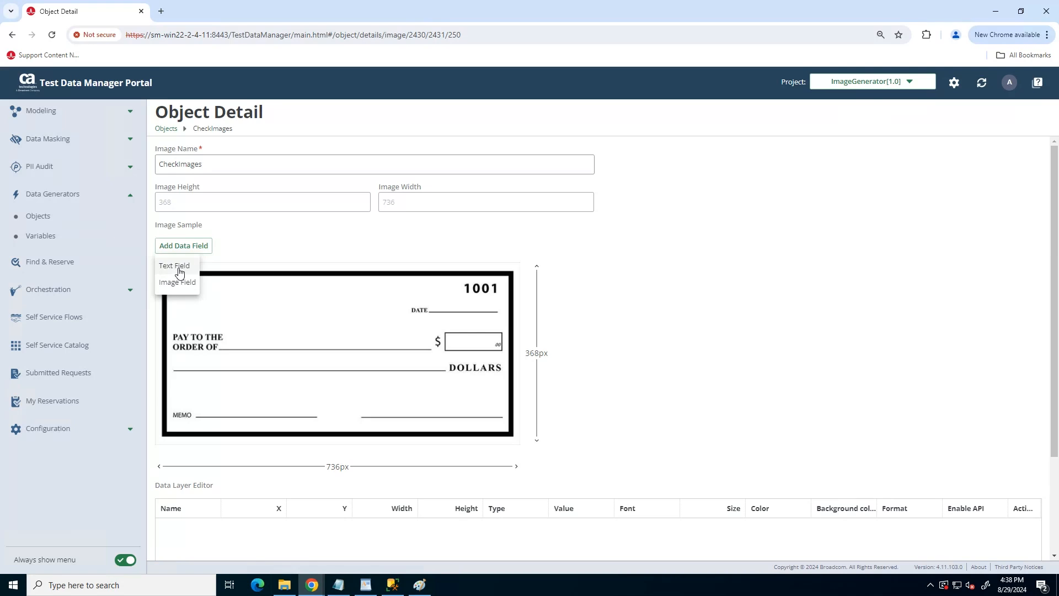
Place a new text field on the check's DATE line and resize it to 142×30.
left_click(175, 266)
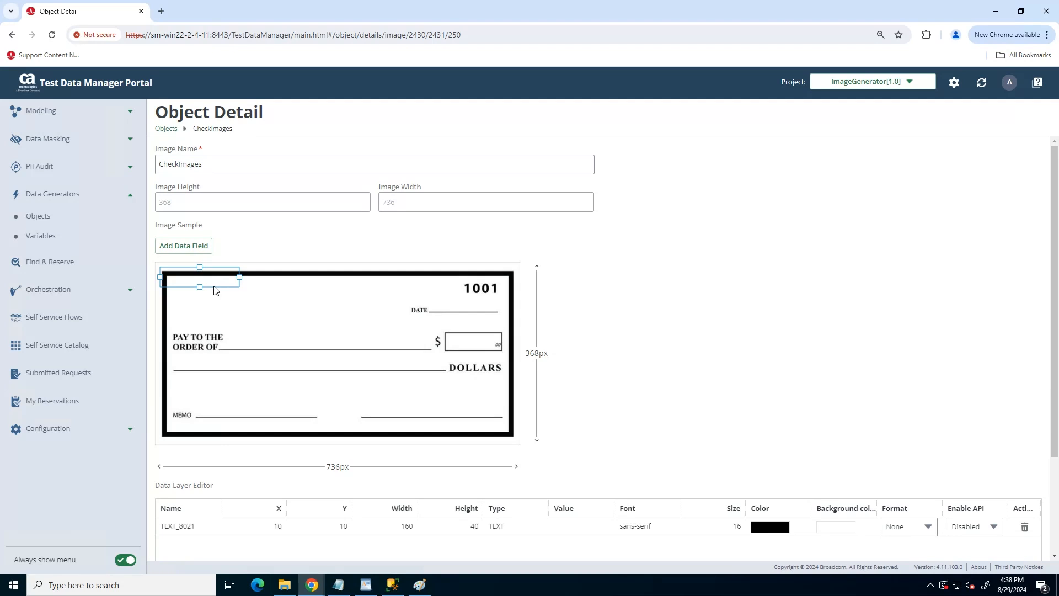
left_click_drag(215, 291, 485, 314)
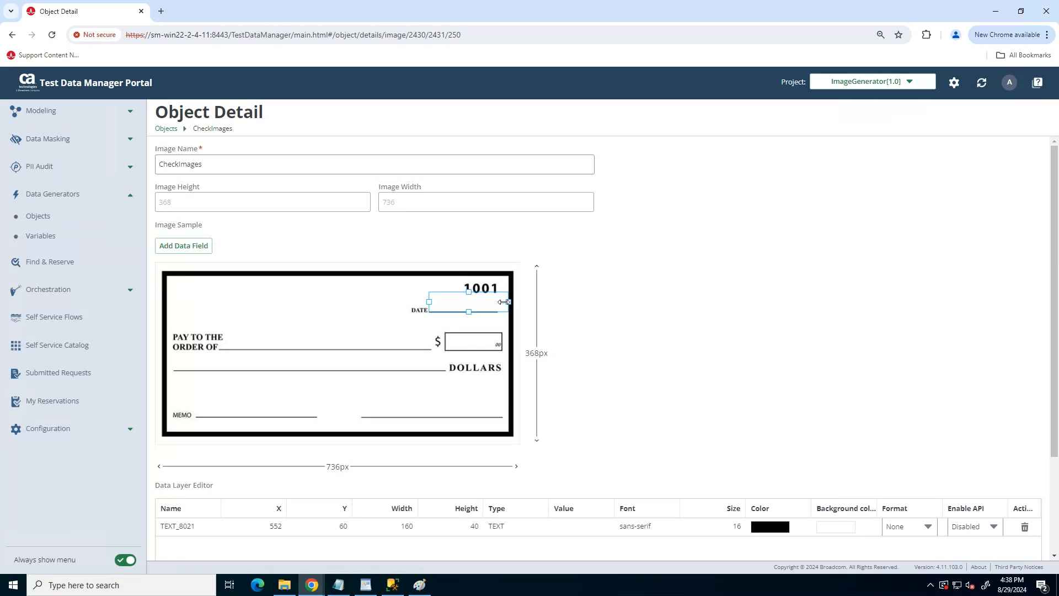
left_click_drag(504, 301, 464, 297)
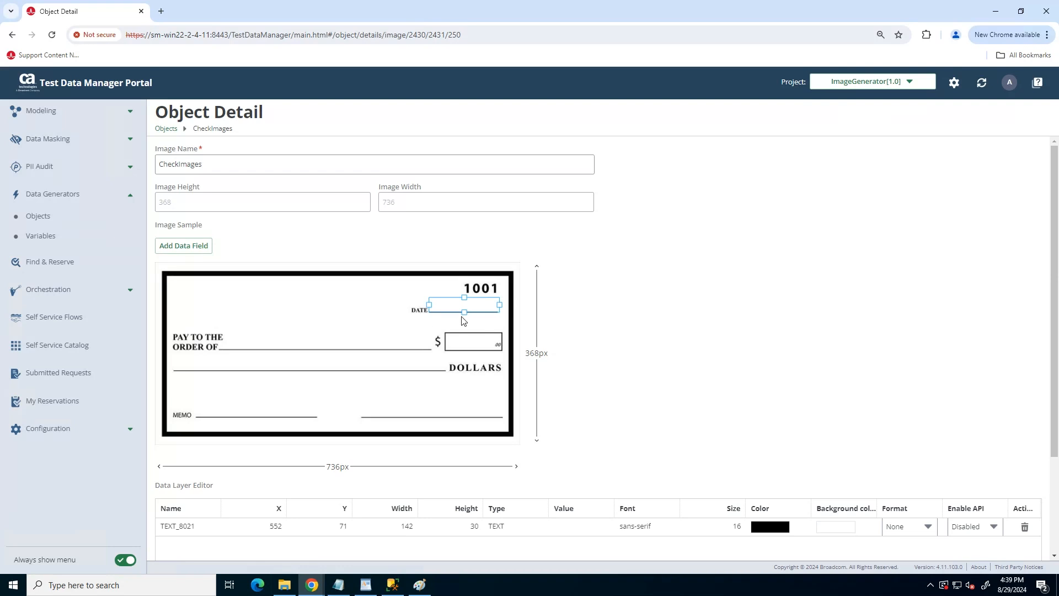
Rename TEXT_8021 to CheckDate and set its value to 01/01/2024.
double_click(176, 526)
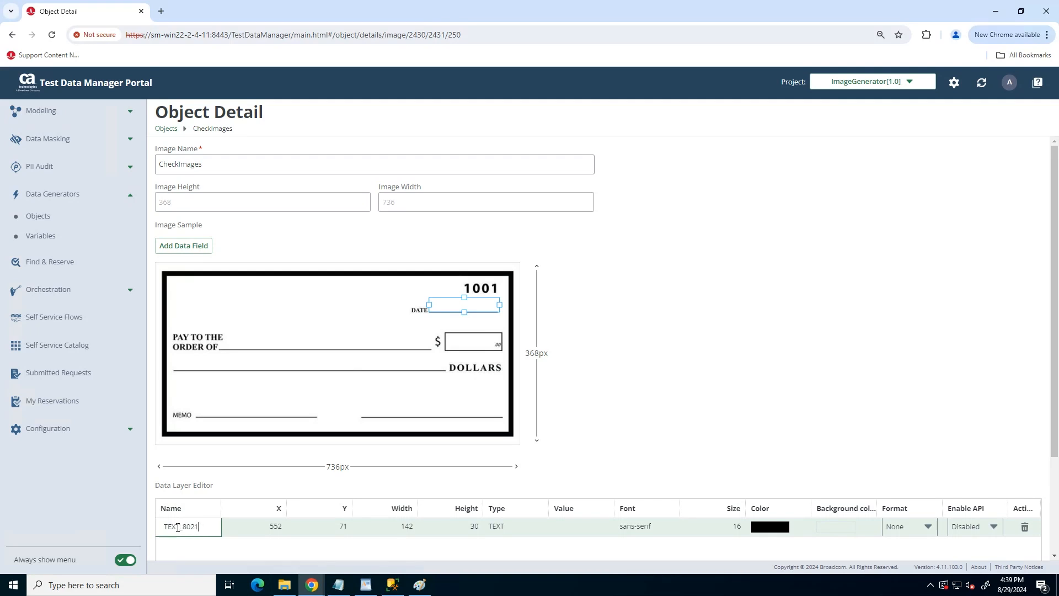
left_click_drag(197, 526, 162, 526)
type("CheckDate")
left_click(588, 529)
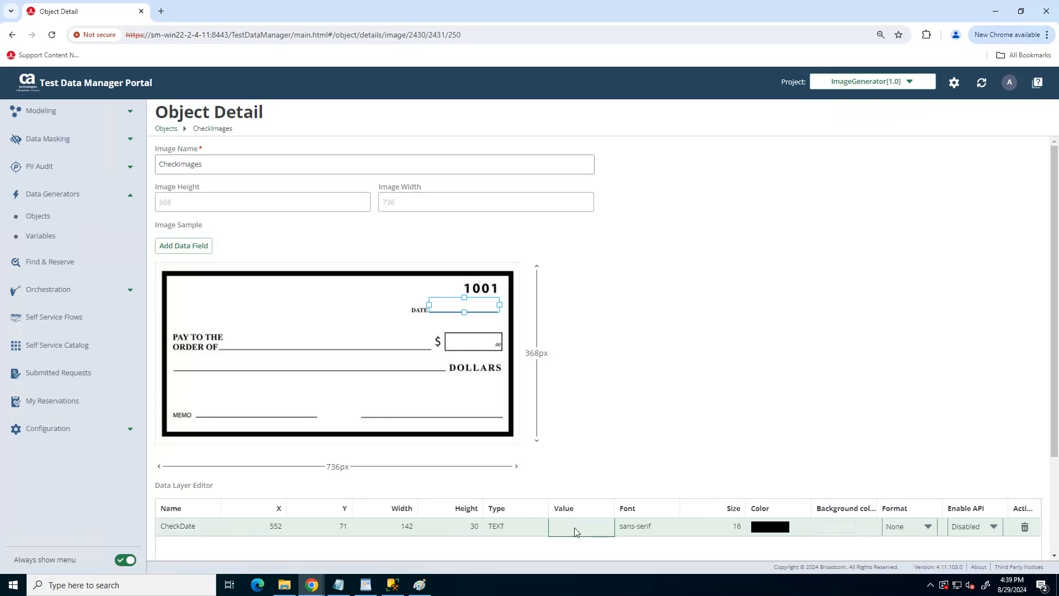
left_click(575, 528)
type("01/01/2024")
left_click(646, 526)
left_click(784, 532)
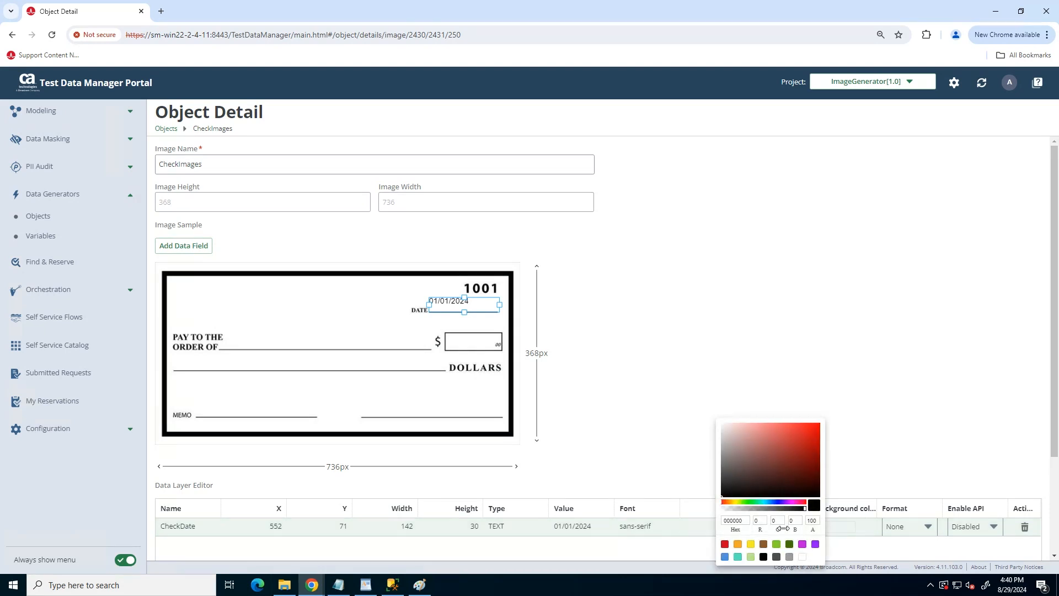
left_click(839, 525)
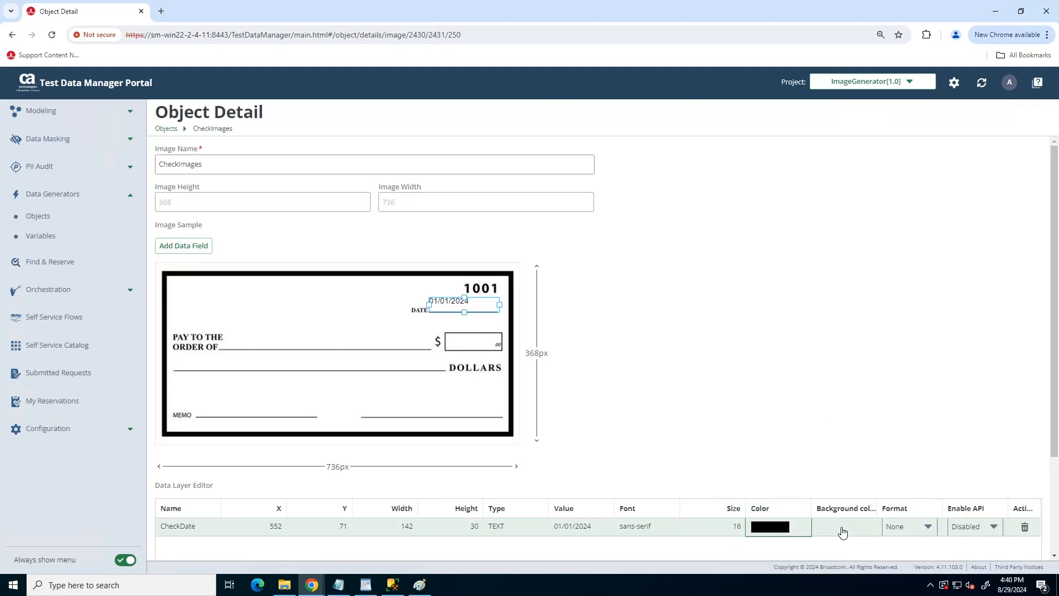
left_click(842, 527)
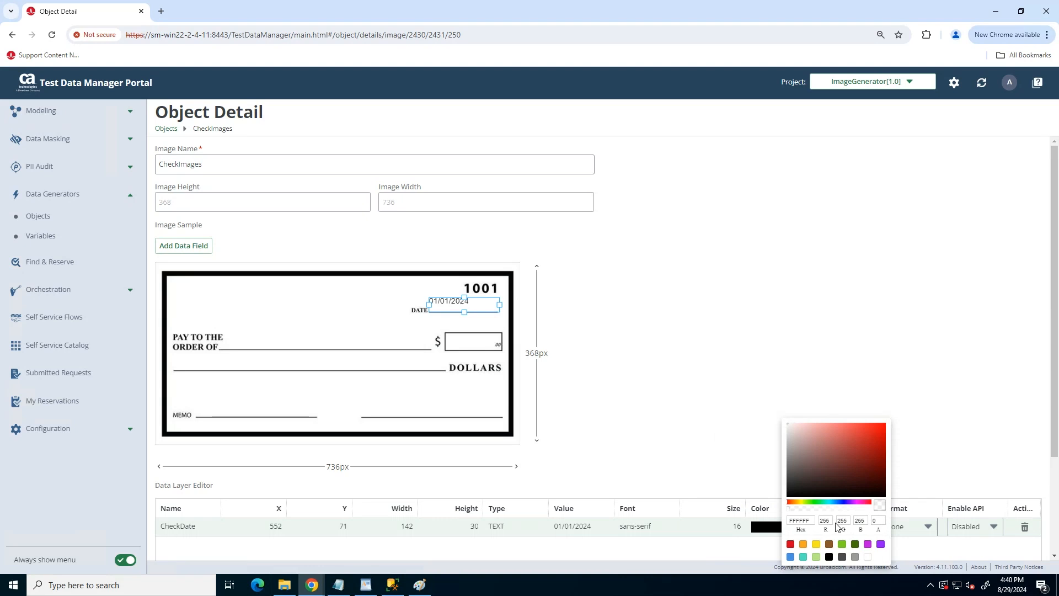
left_click(922, 528)
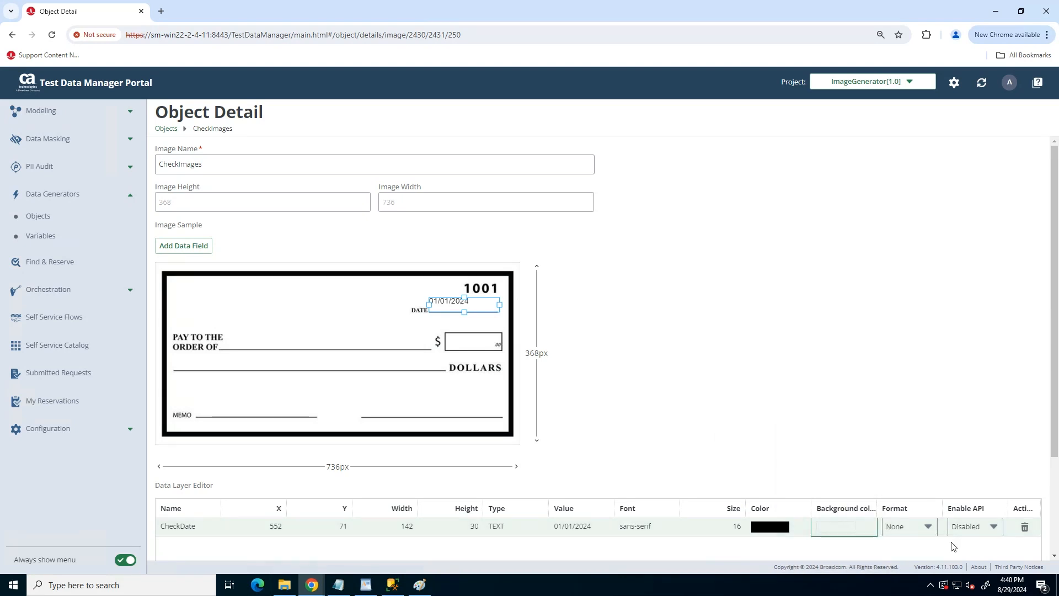
scroll(953, 546, "down", 2)
scroll(940, 498, "down", 1)
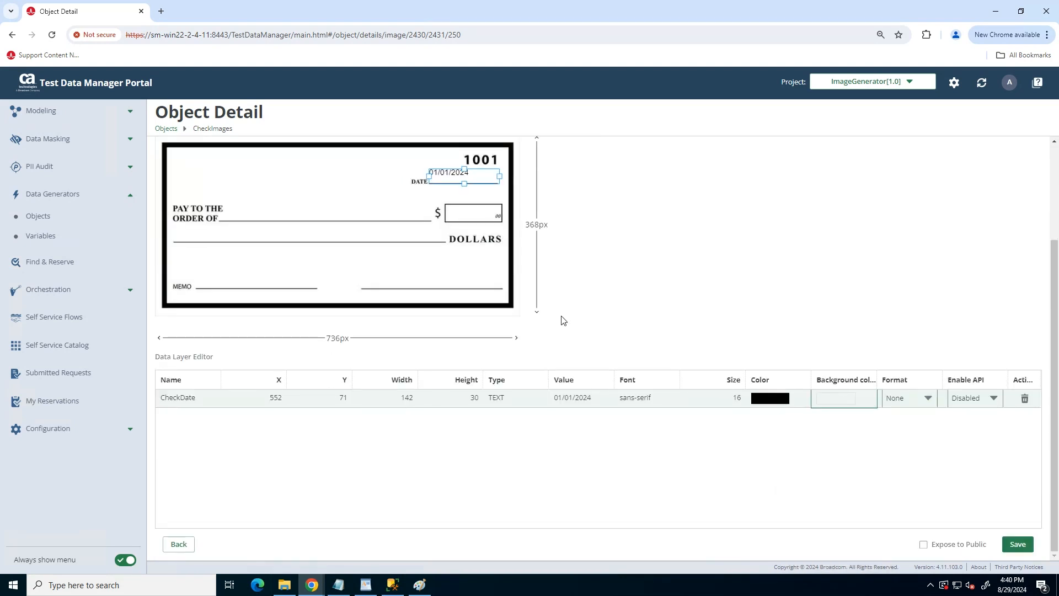
scroll(562, 320, "up", 1)
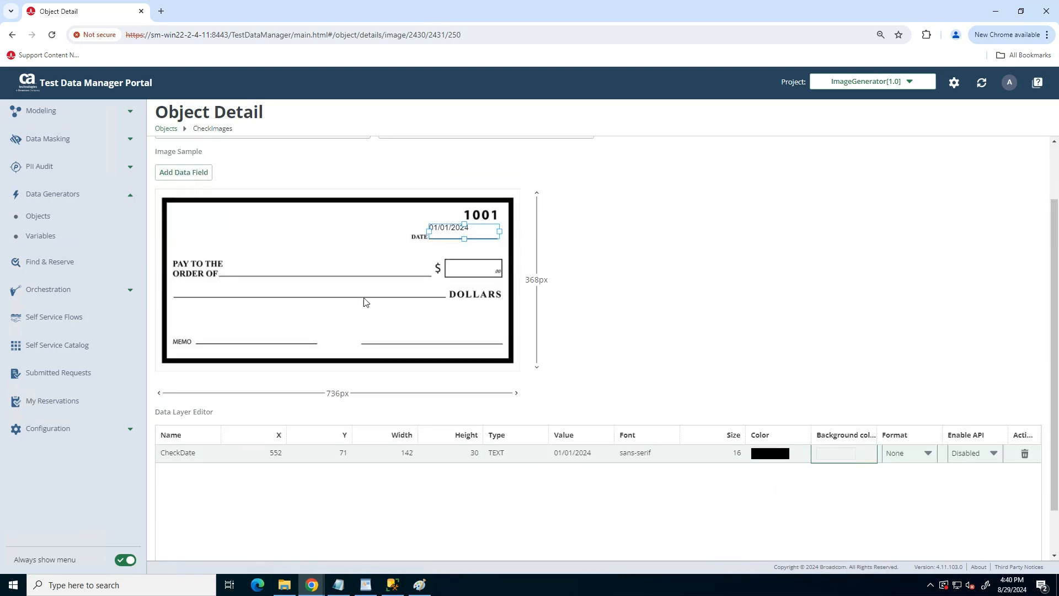
Add a new text field beside PAY TO THE ORDER OF on the check.
left_click(171, 178)
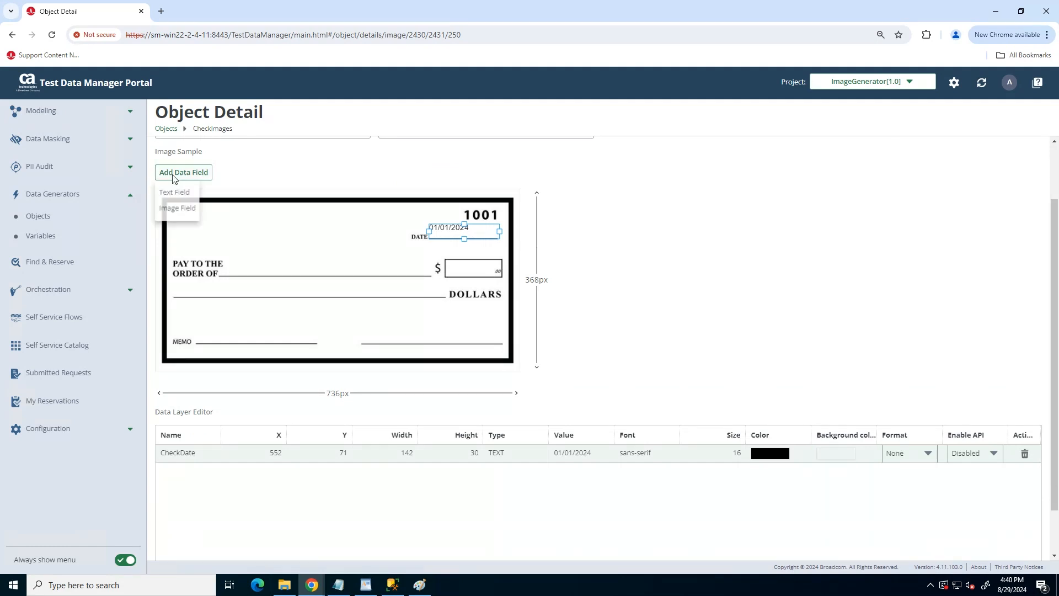
left_click(193, 193)
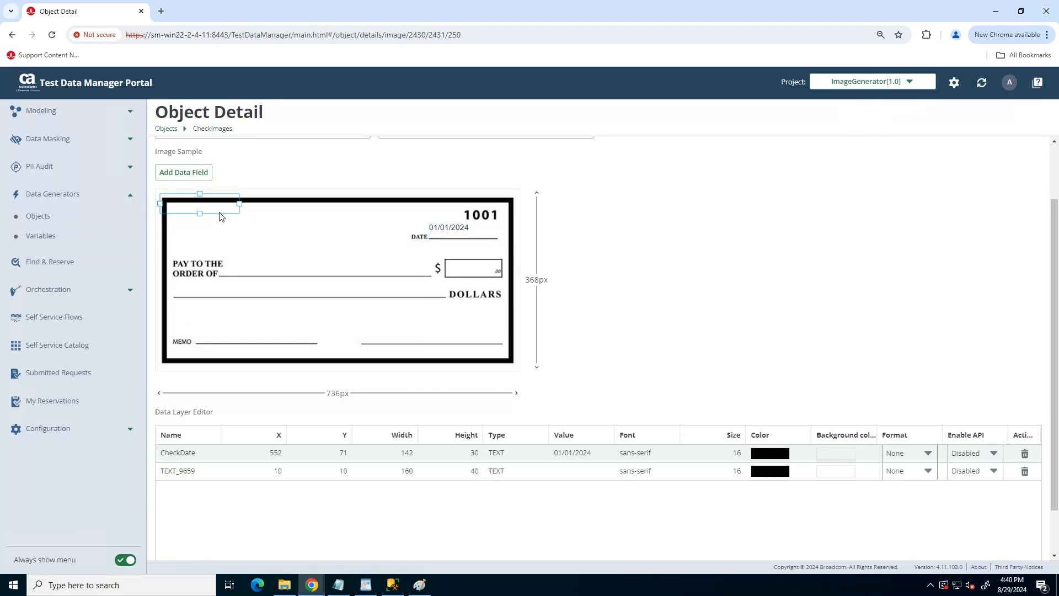
left_click_drag(220, 216, 423, 264)
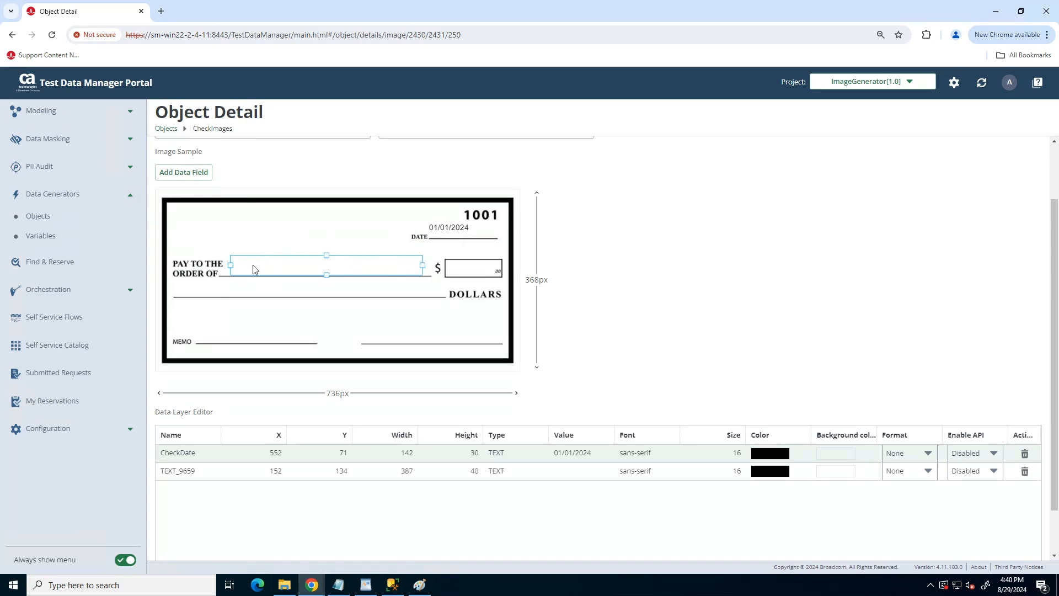
Name the field PayTO and give it a sample payee name as its value.
left_click(184, 472)
double_click(181, 478)
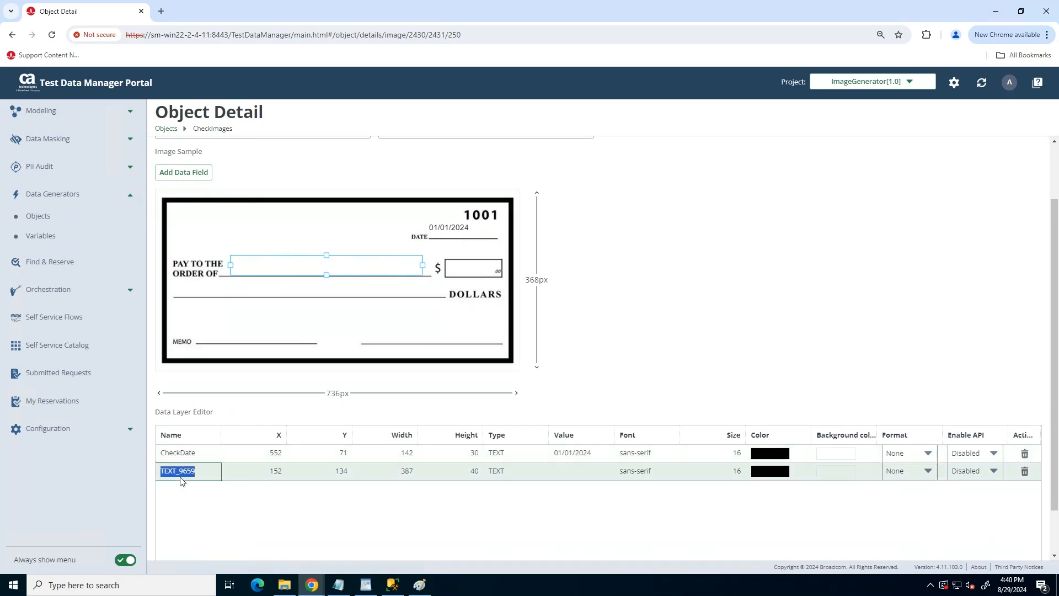
type("C")
type("Pay")
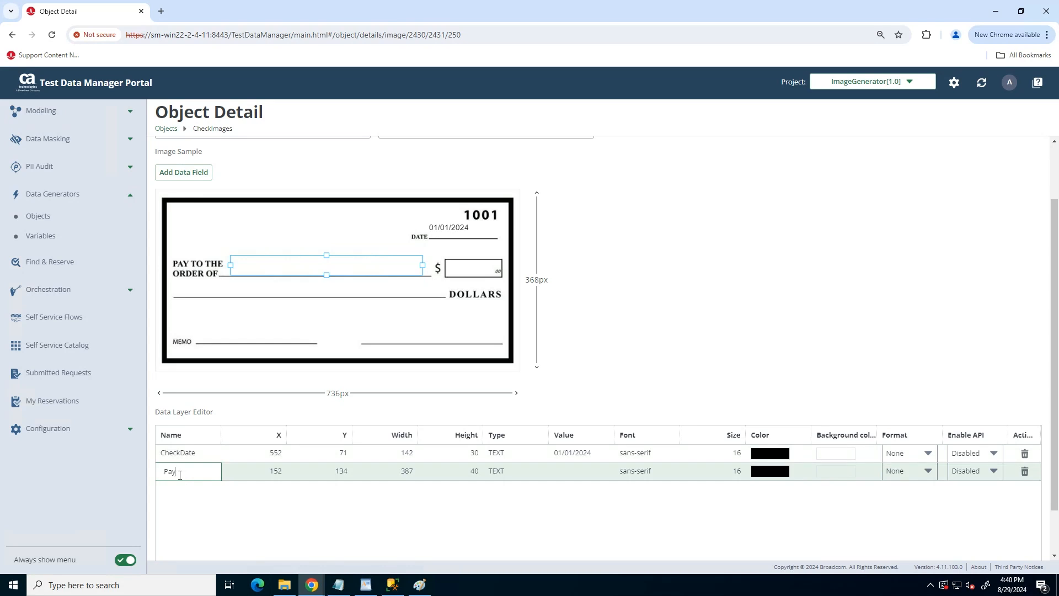
type("eTo")
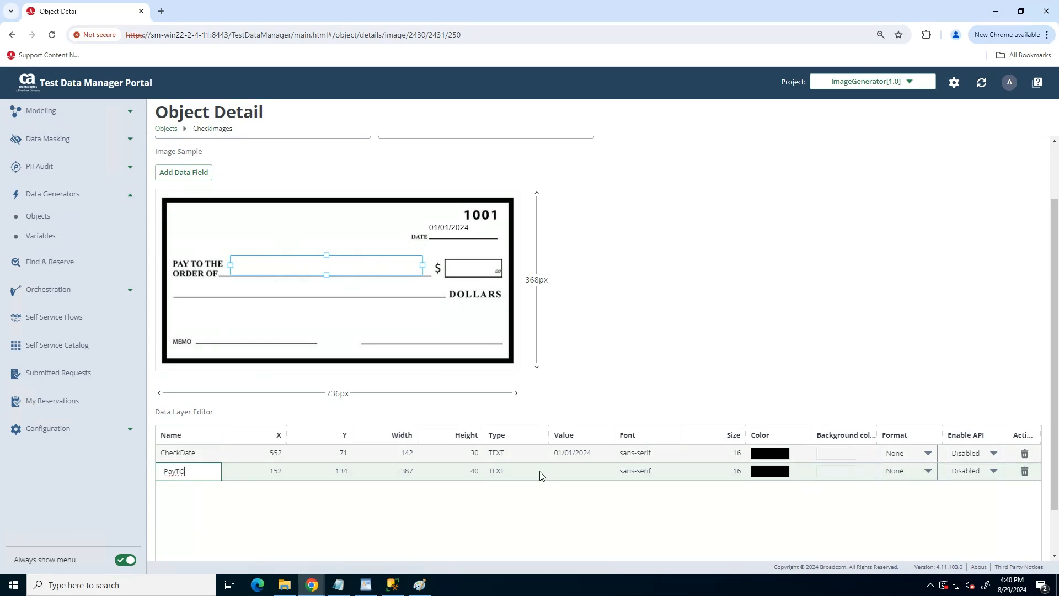
left_click(568, 476)
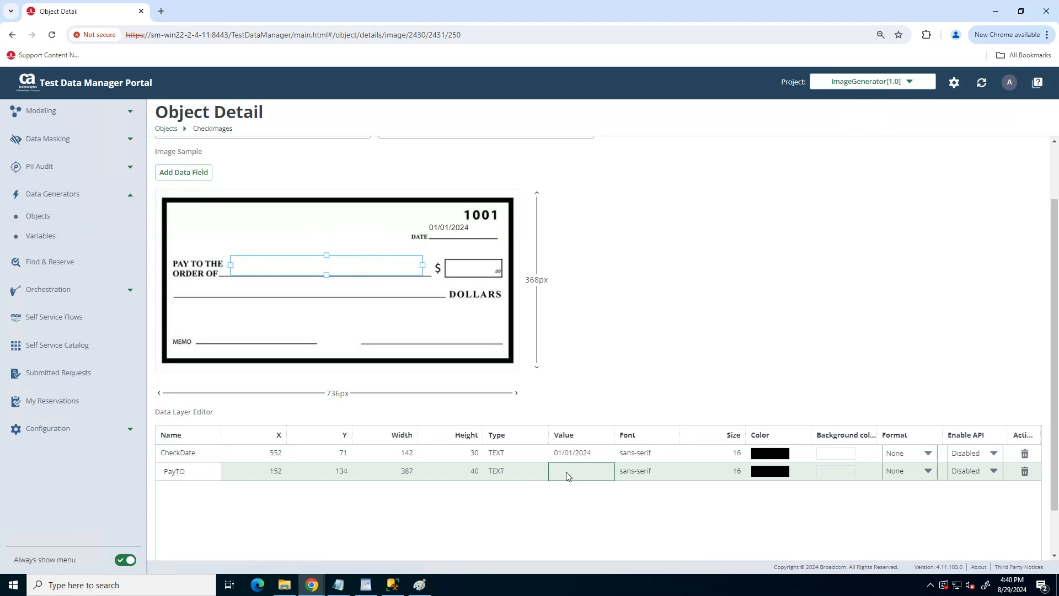
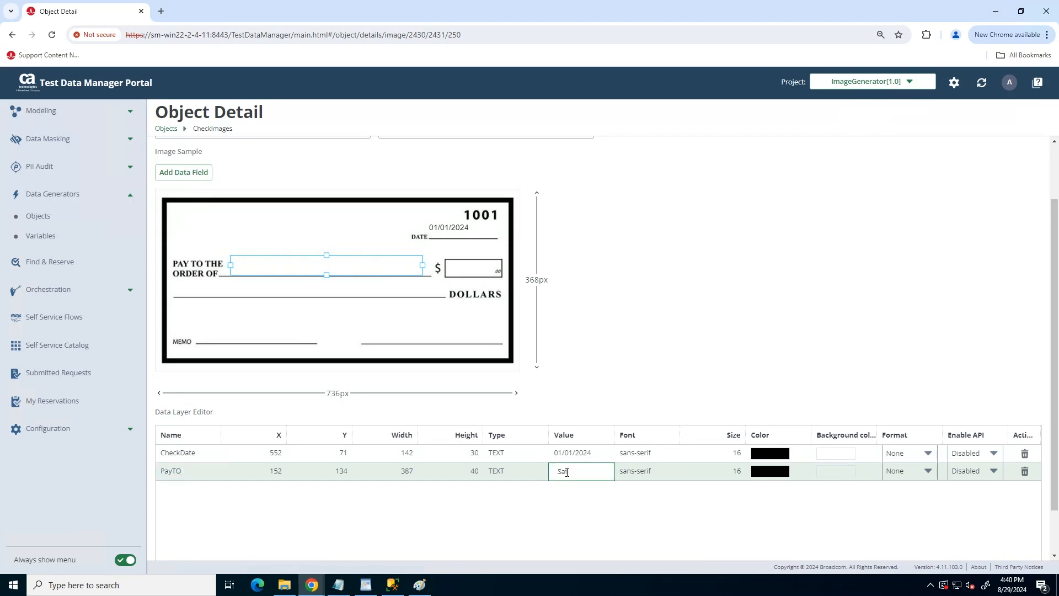
left_click(167, 172)
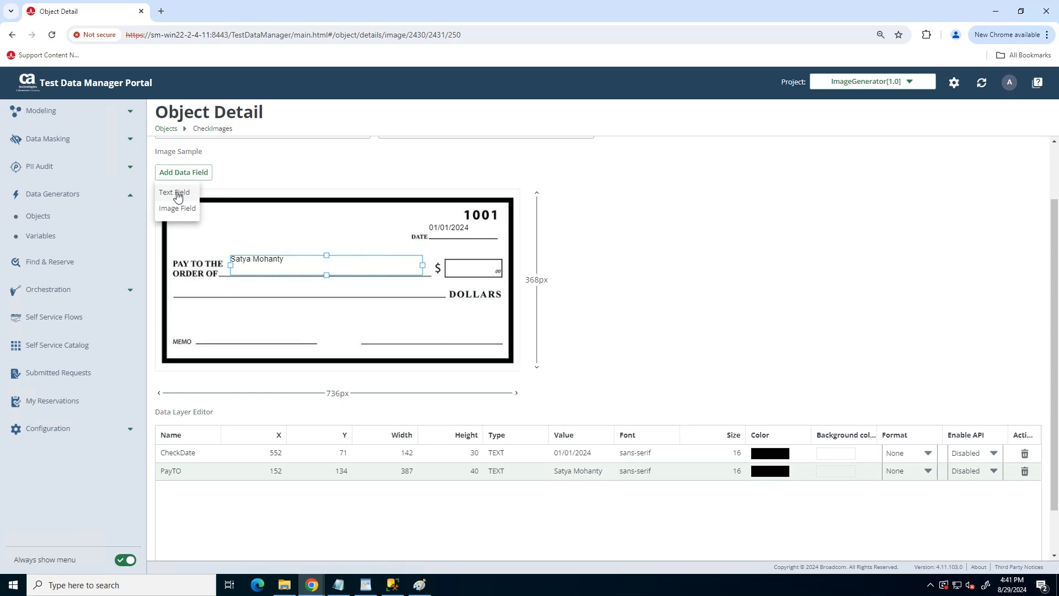
Add a text field over the check's dollar box and narrow it to fit.
left_click(177, 194)
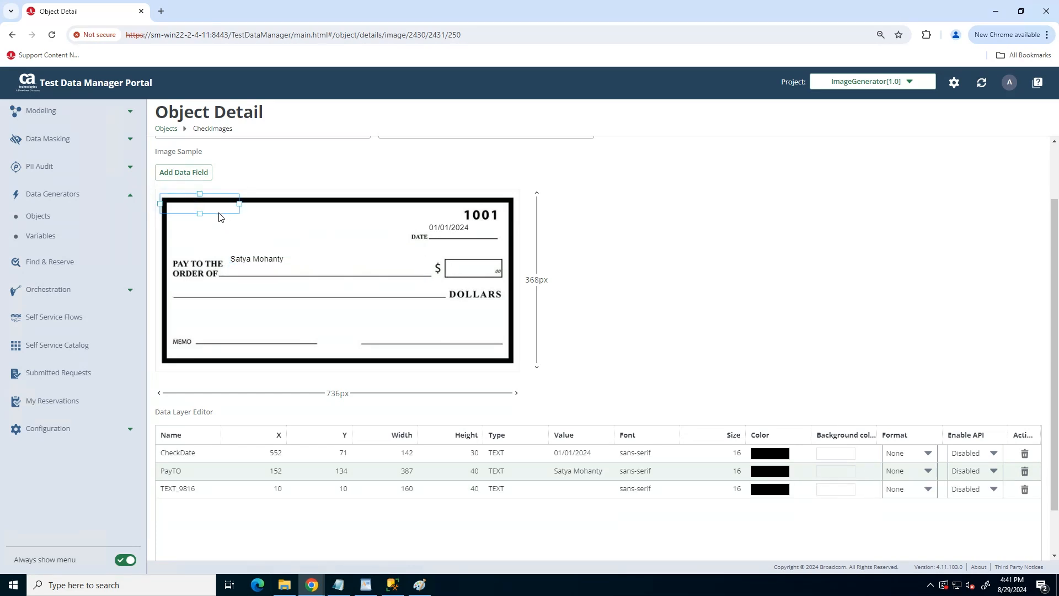
left_click_drag(219, 211, 511, 277)
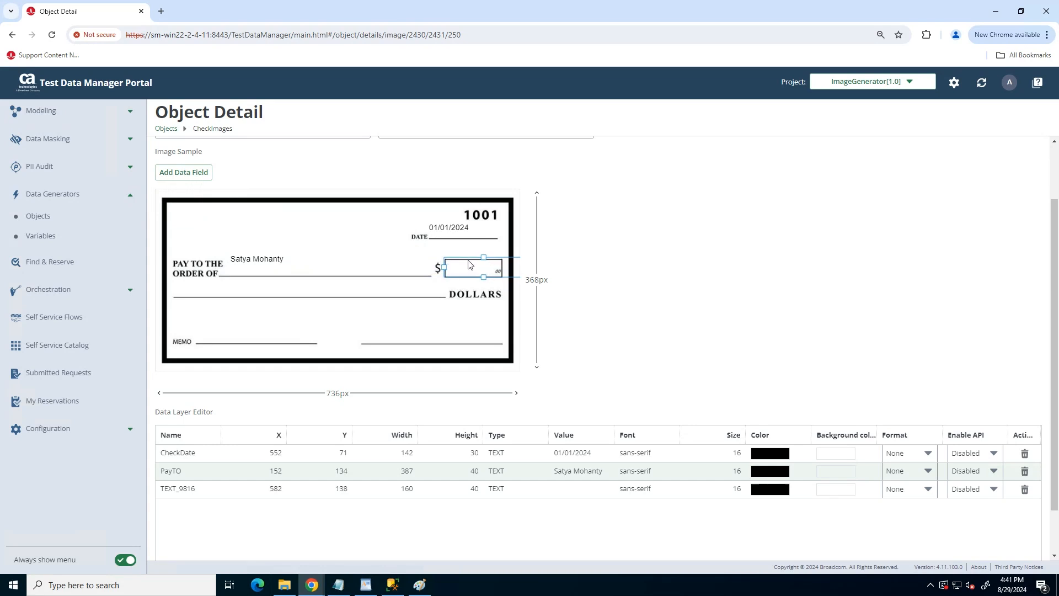
left_click_drag(444, 267, 496, 263)
Name the amount field AmountNumbers and set its value to 1000.
double_click(172, 491)
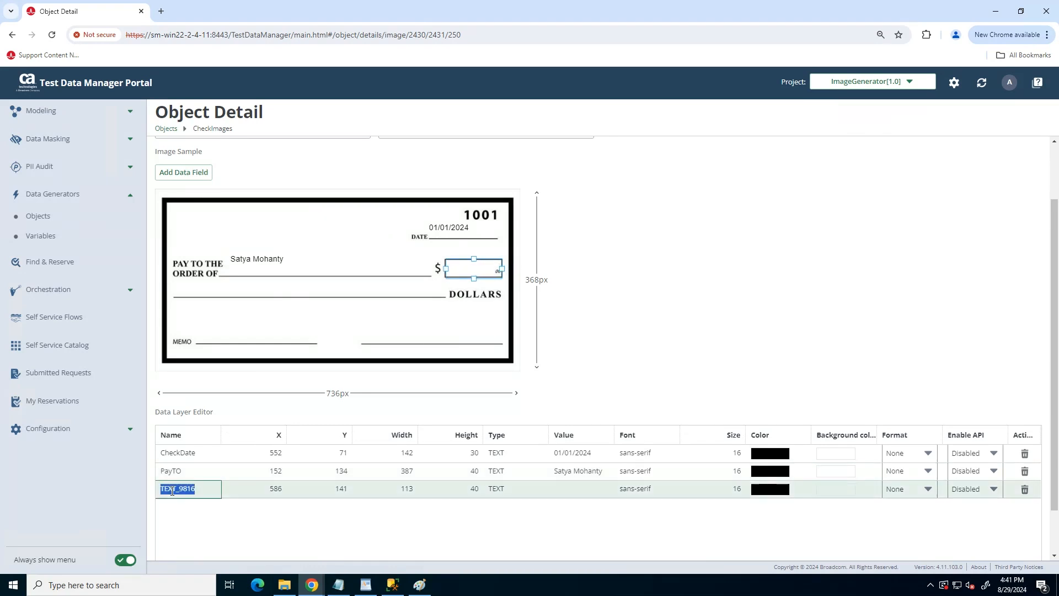
type("Amo")
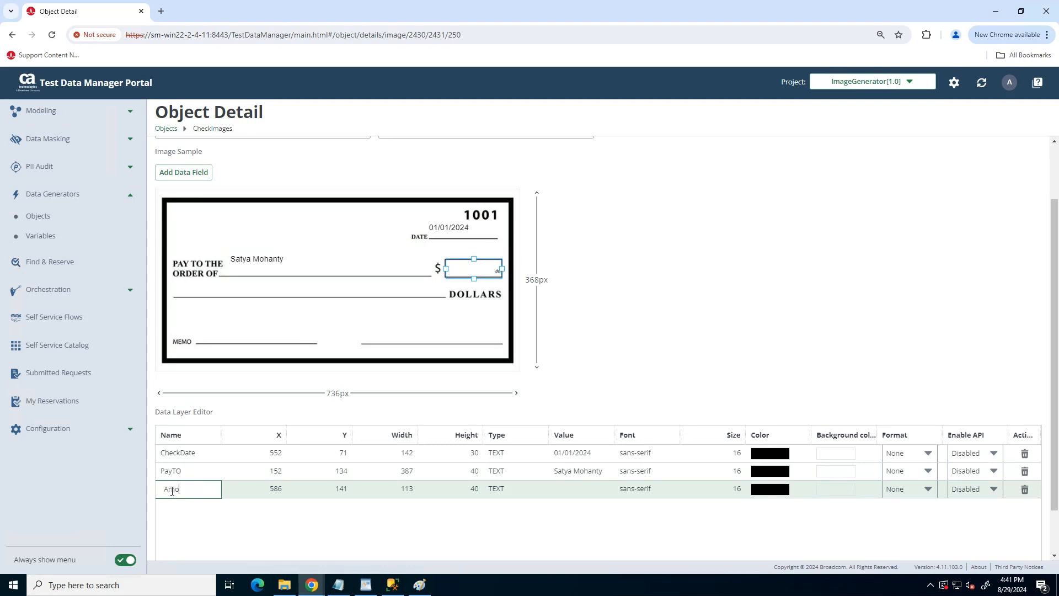
type("untDollars")
key("BackSpace")
key("BackSpace")
key("BackSpace")
key("BackSpace")
type("Numbers")
left_click(578, 492)
left_click(574, 490)
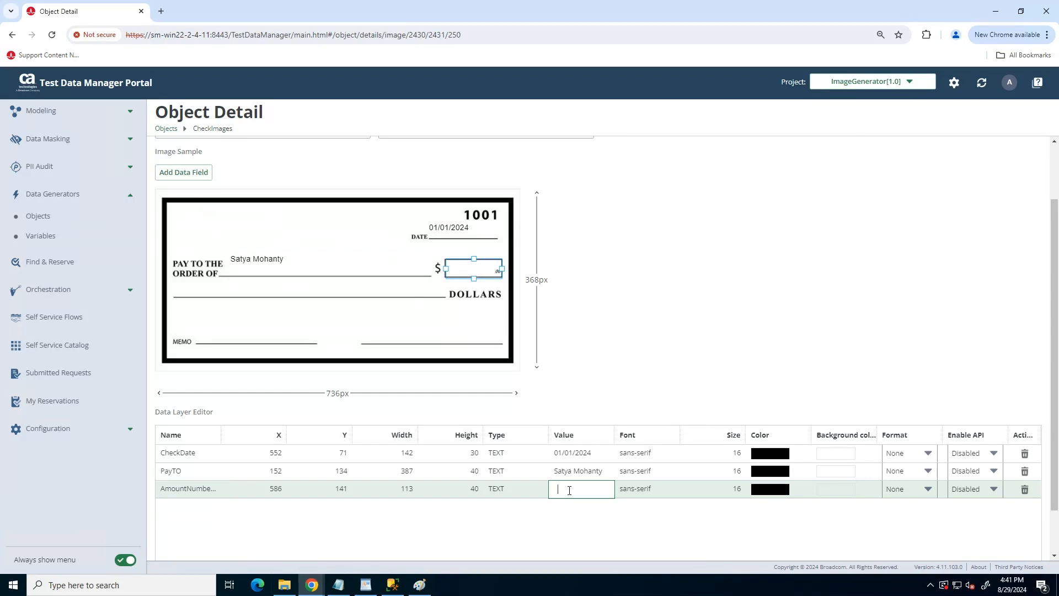
type("1000")
left_click(211, 203)
left_click(187, 176)
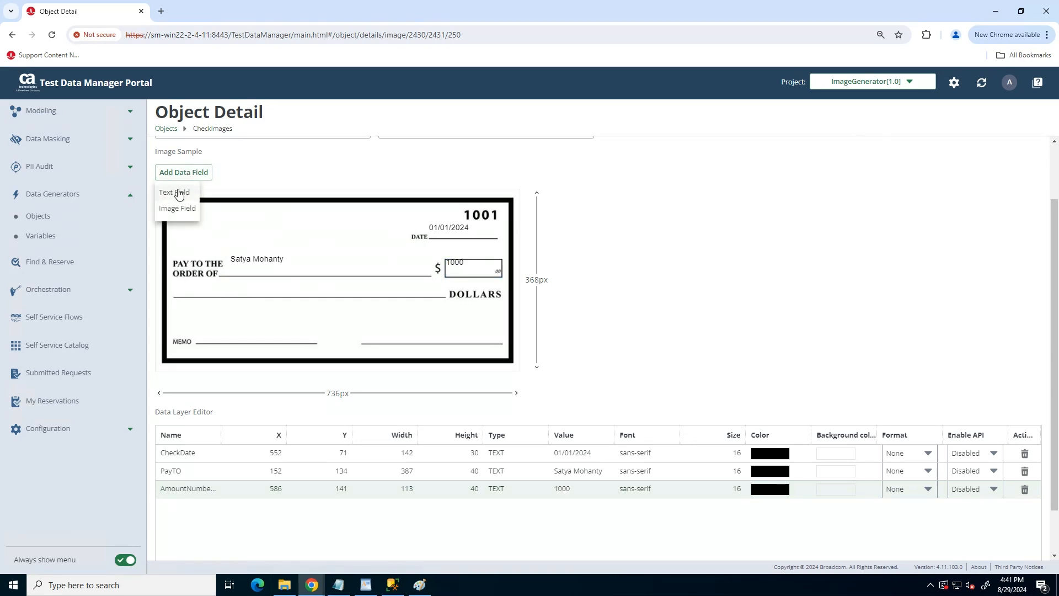
Add an AmountWords text field below ORDER OF with value One Thousand Only.
left_click(178, 193)
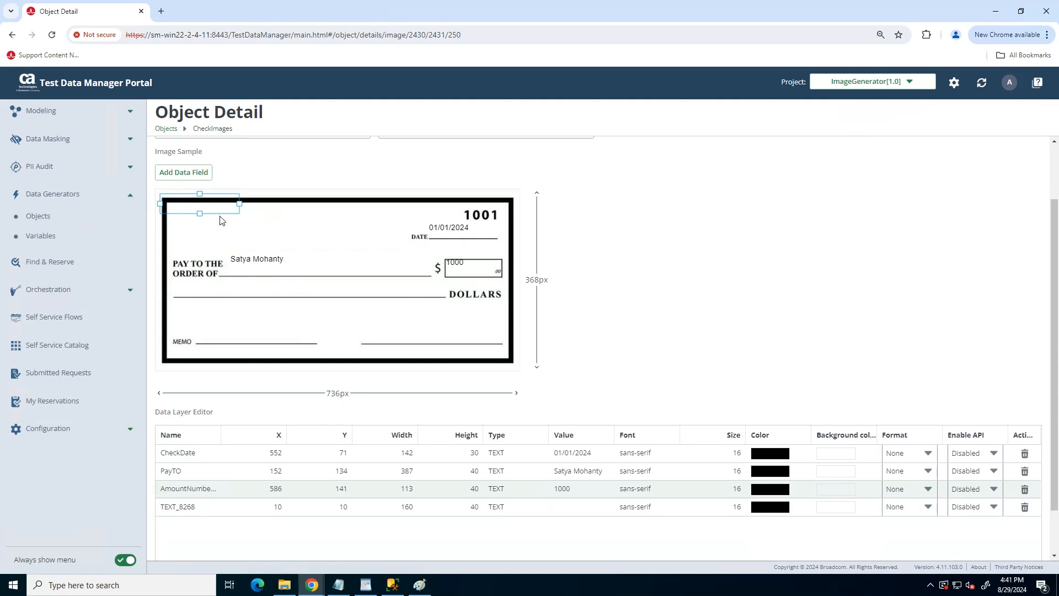
left_click_drag(221, 220, 442, 287)
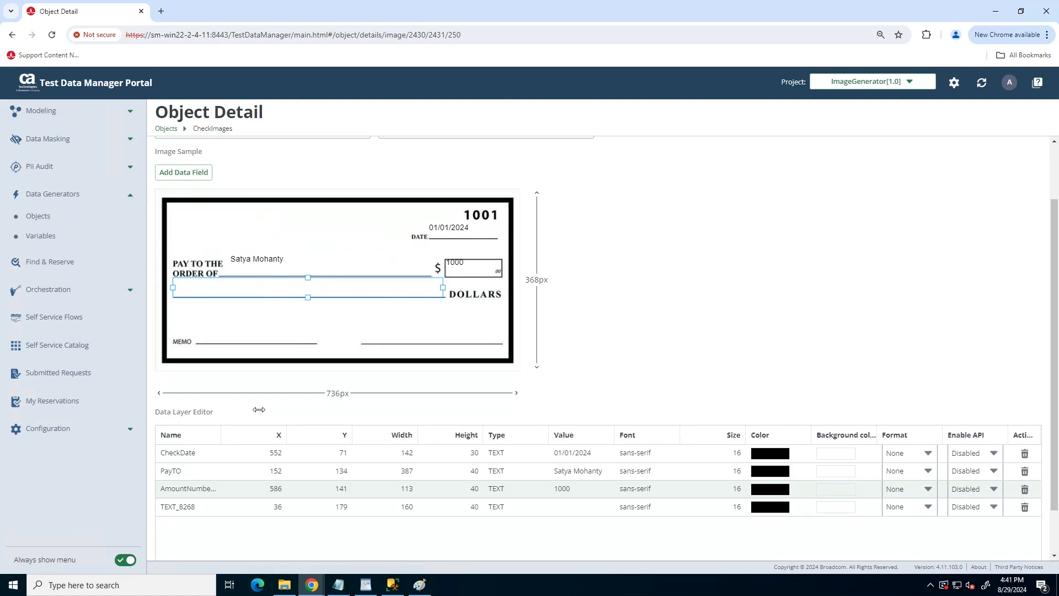
left_click(177, 507)
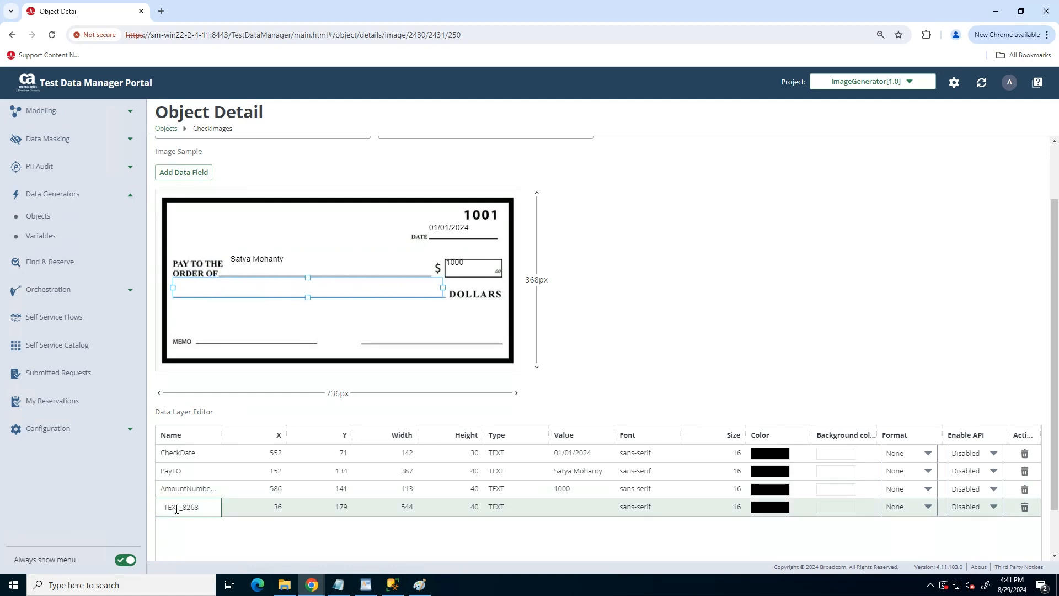
key("ctrl+a")
type("AmountWords")
left_click(570, 508)
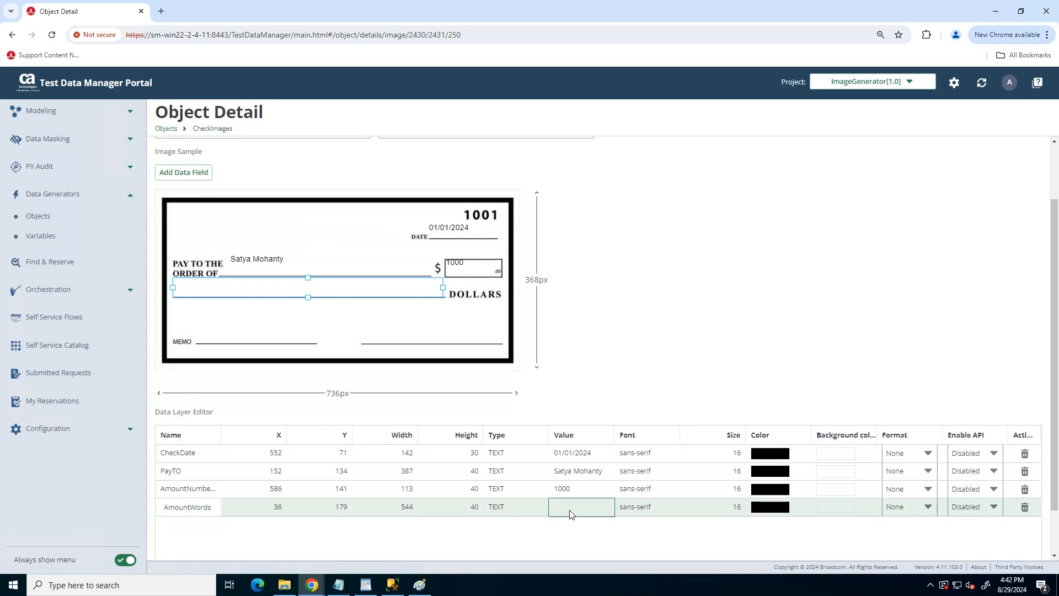
type("O")
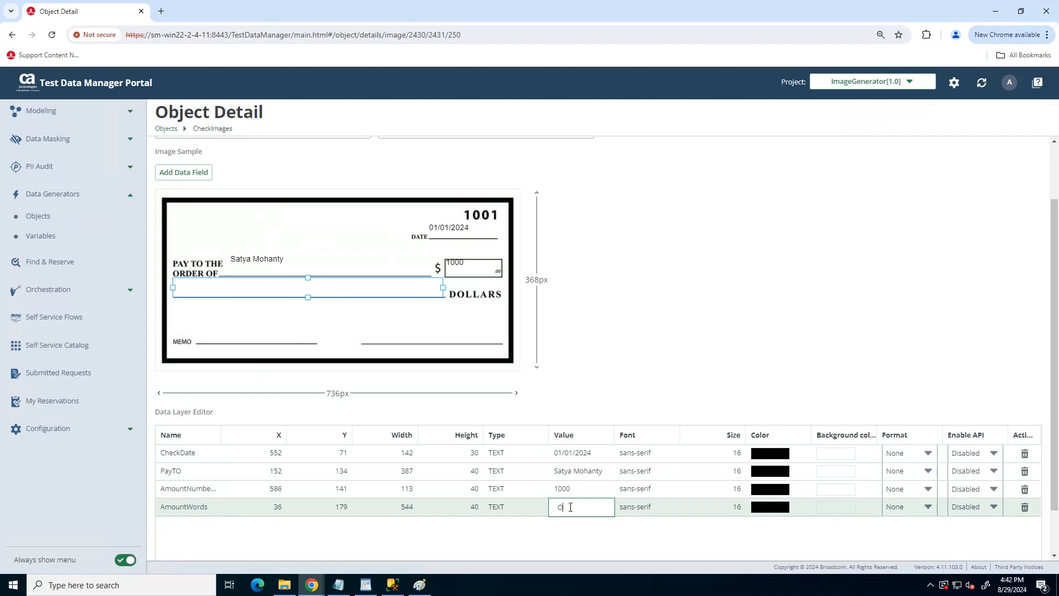
type("ne ThousandOnly")
key("Left")
key("Left")
key("Left")
key("Left")
key("Left")
key("Left")
Nudge the AmountWords, PayTO and AmountNumbers fields down onto their check lines.
left_click(304, 323)
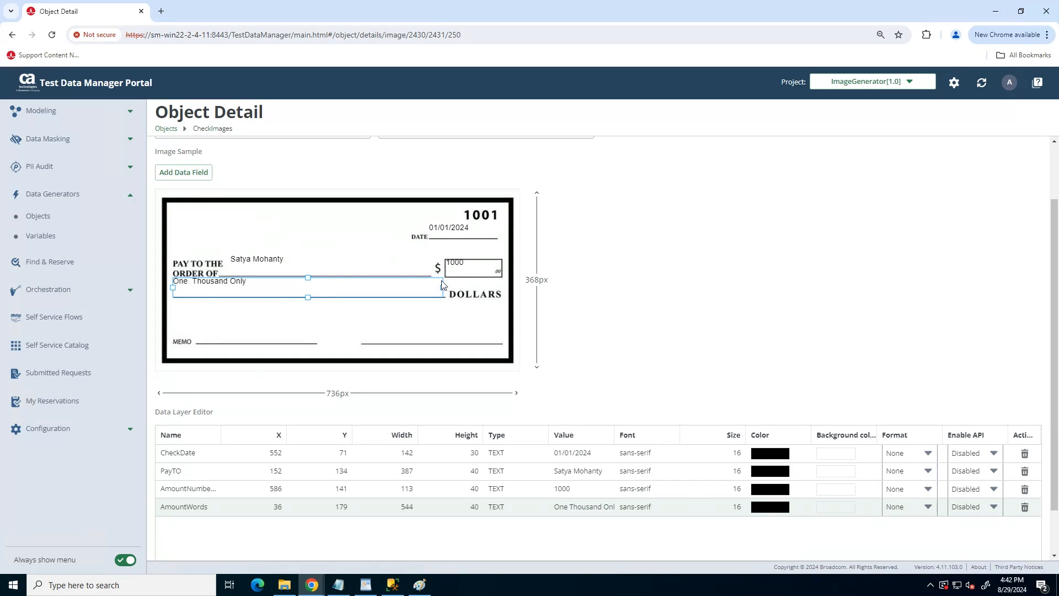
left_click_drag(443, 284, 444, 291)
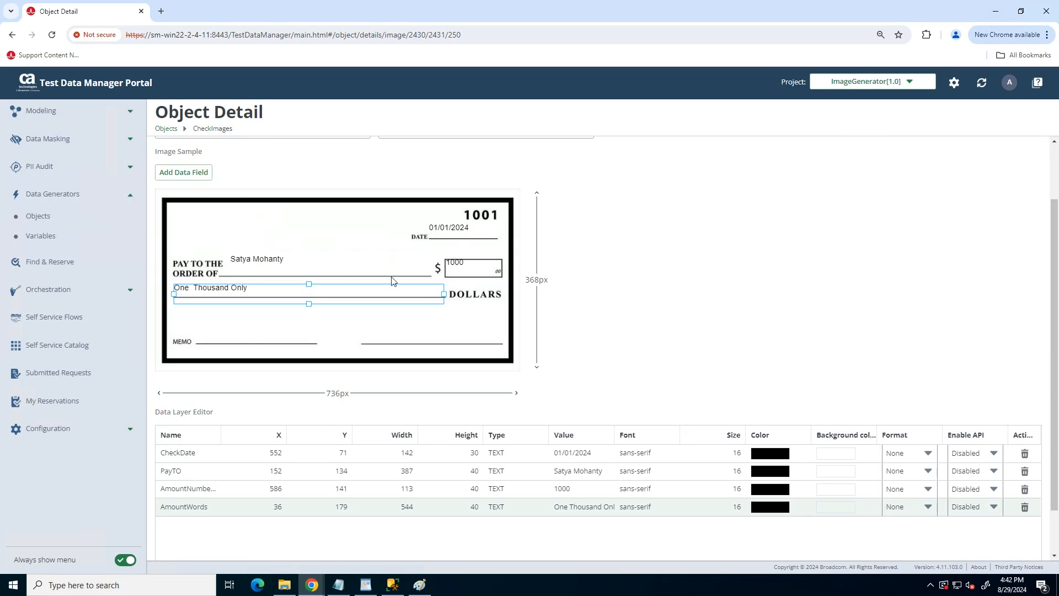
left_click(281, 260)
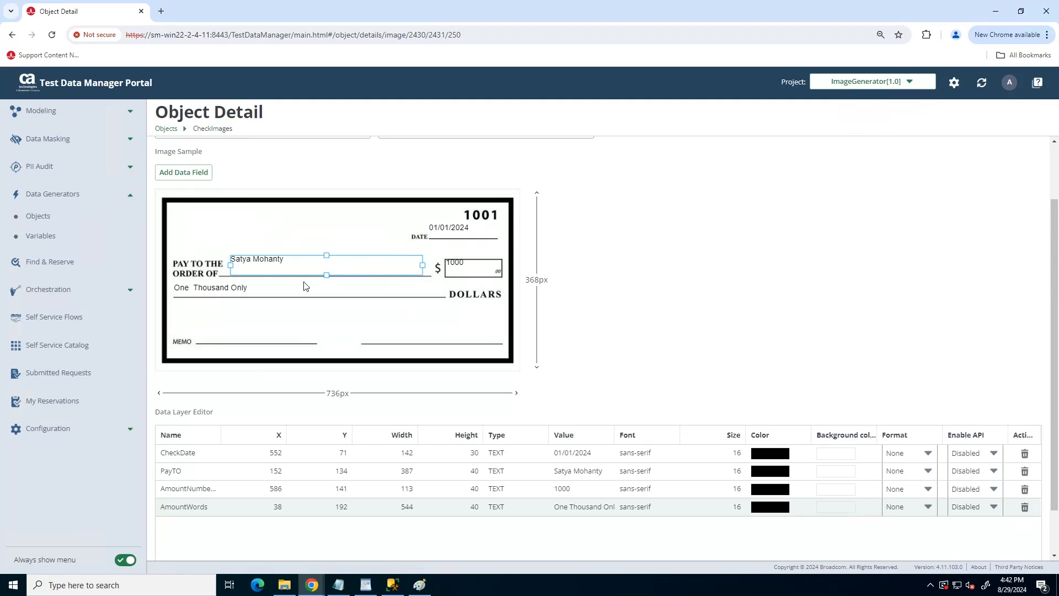
left_click_drag(232, 275, 229, 280)
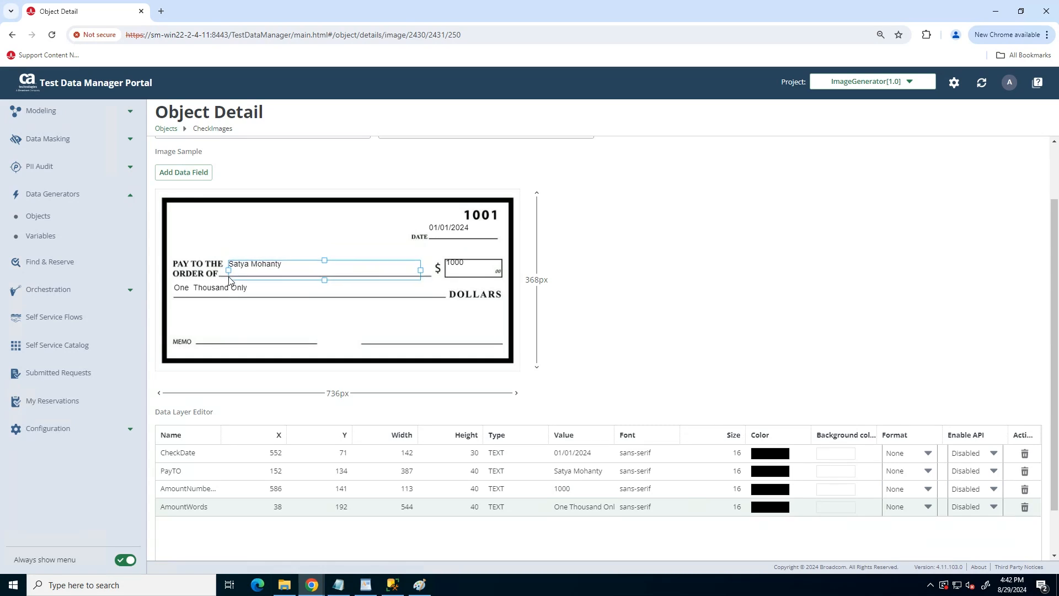
left_click(461, 269)
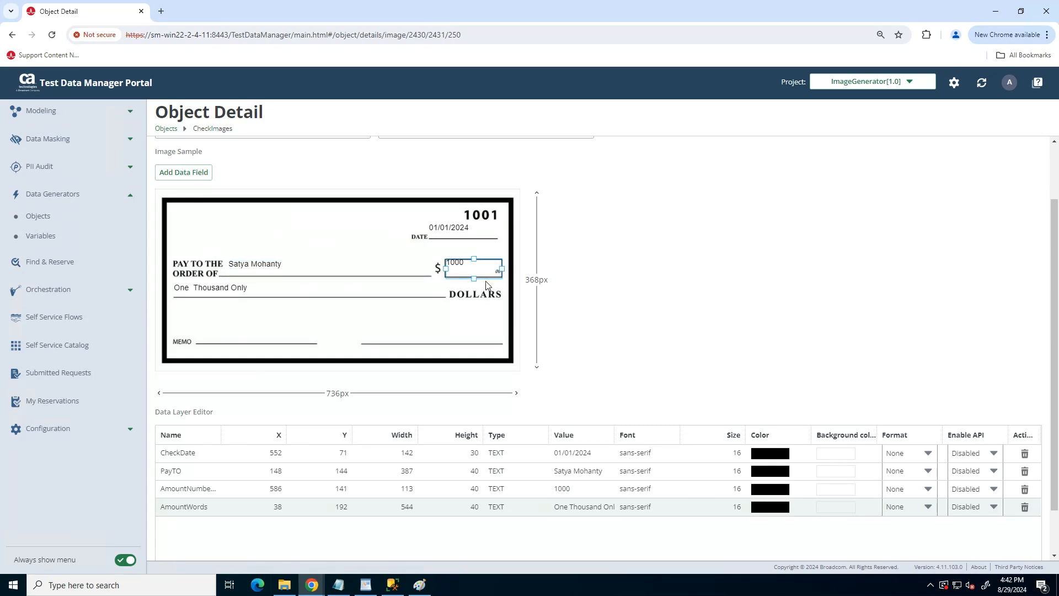
left_click_drag(486, 284, 487, 285)
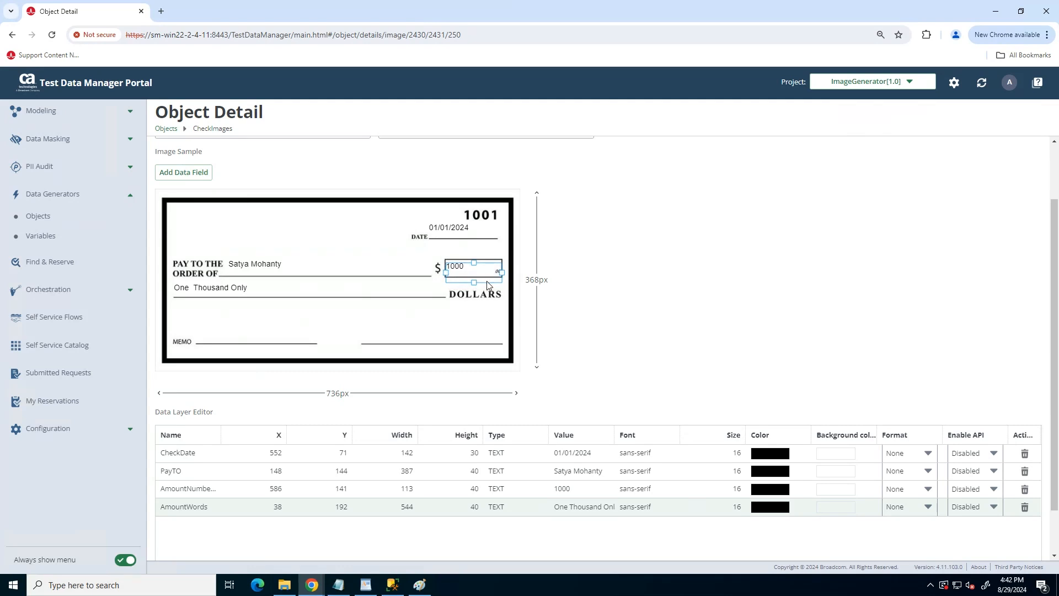
left_click(184, 175)
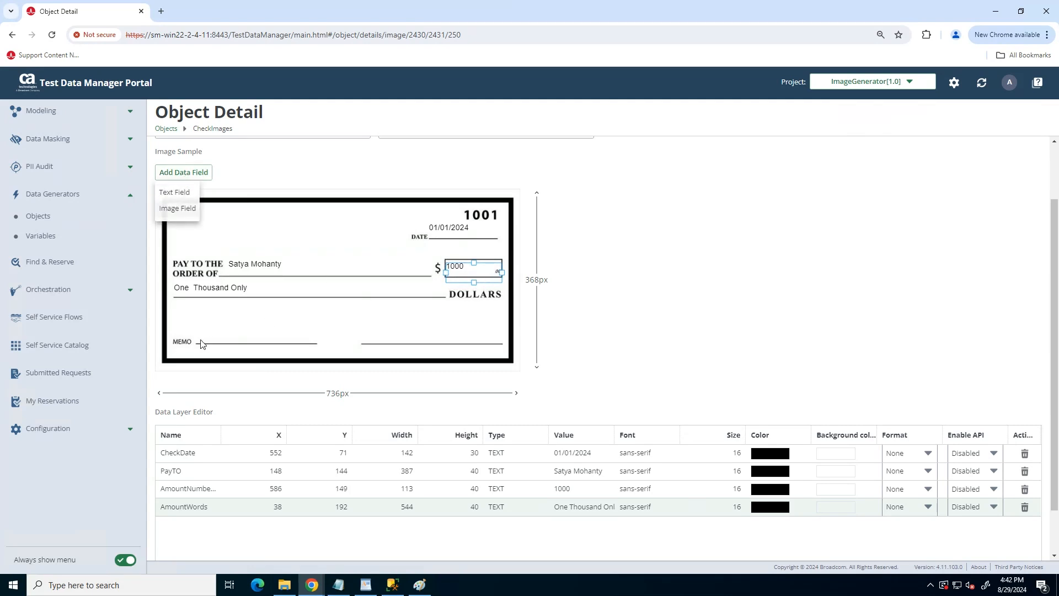
Add a Memo text field above the MEMO line with value Demo Memo.
left_click(176, 194)
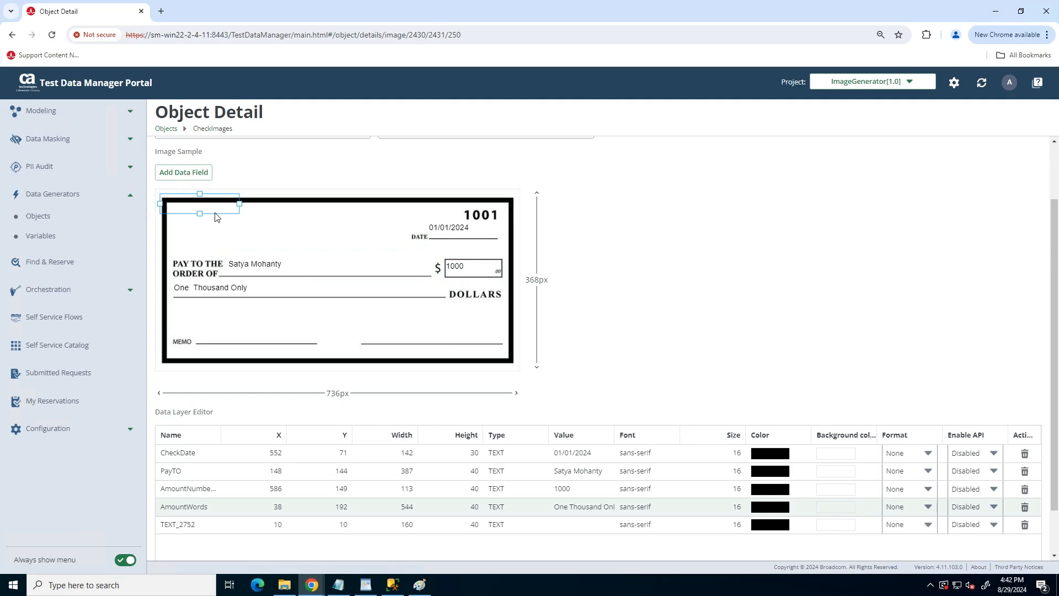
left_click_drag(220, 217, 253, 351)
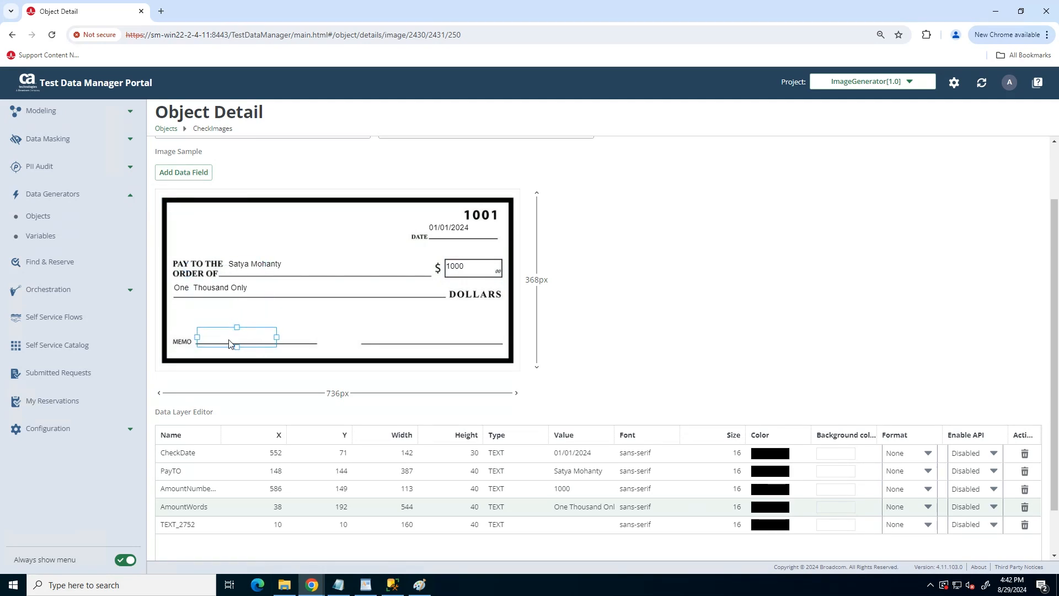
left_click(184, 523)
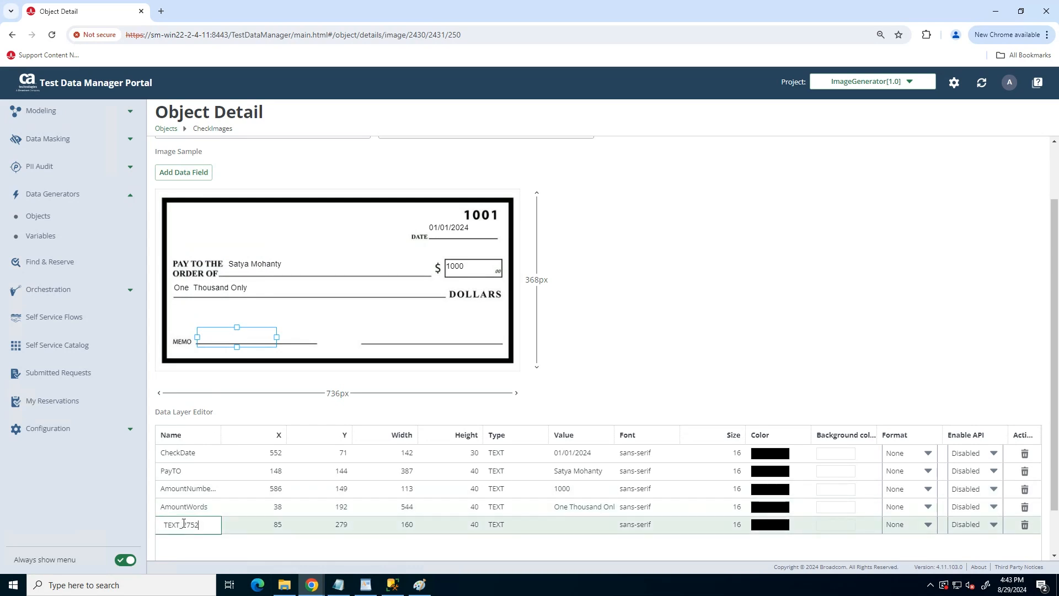
key("ctrl+a")
type("Memo")
left_click(572, 525)
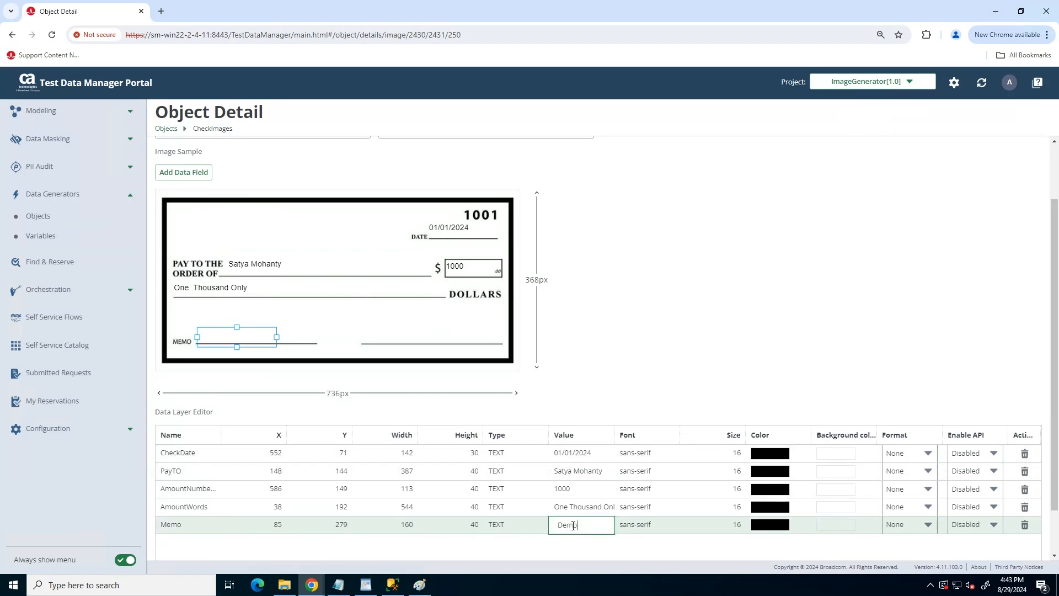
type("Demo Memo")
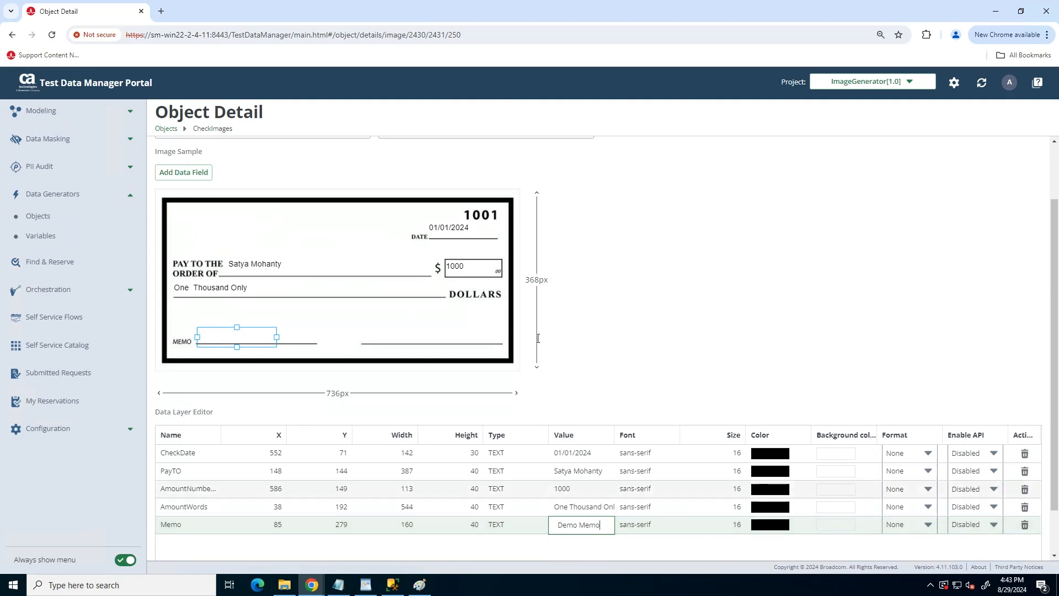
left_click(376, 342)
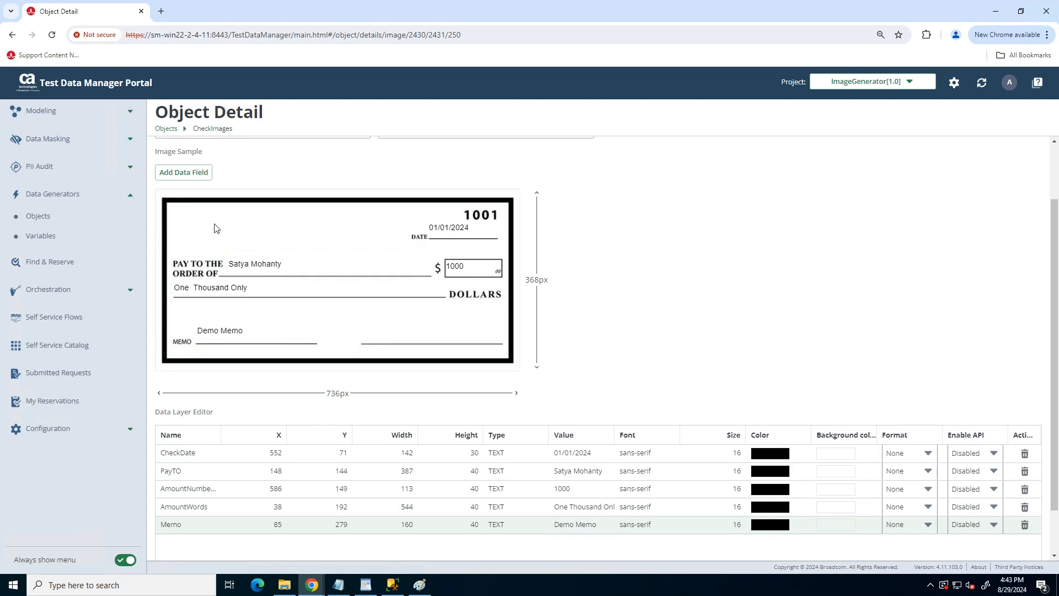
left_click(171, 173)
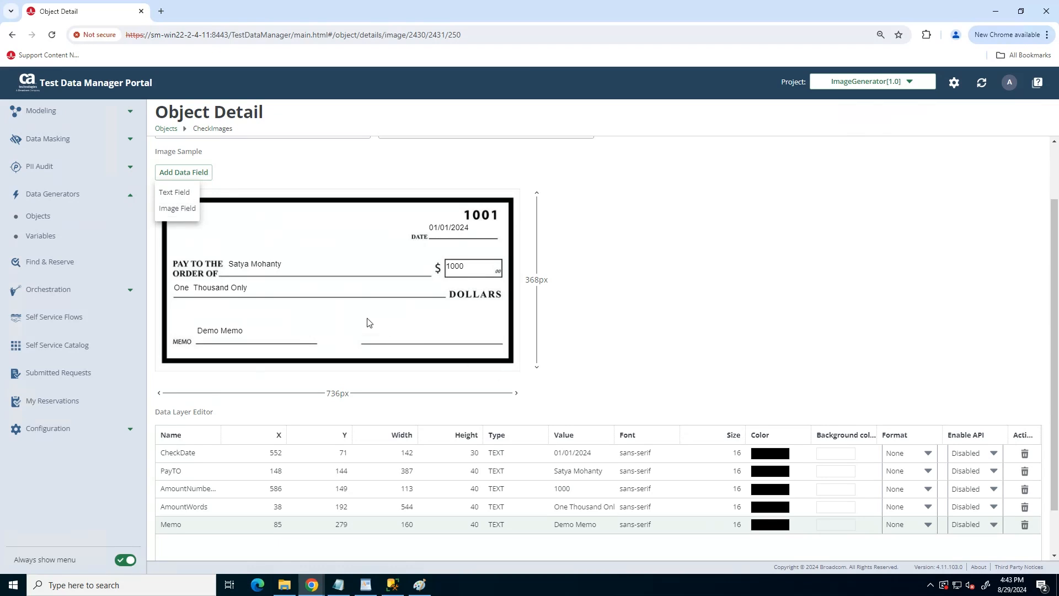
Add a text field named Sign over the signature line, widen it, and give it a sample signer name.
left_click(175, 193)
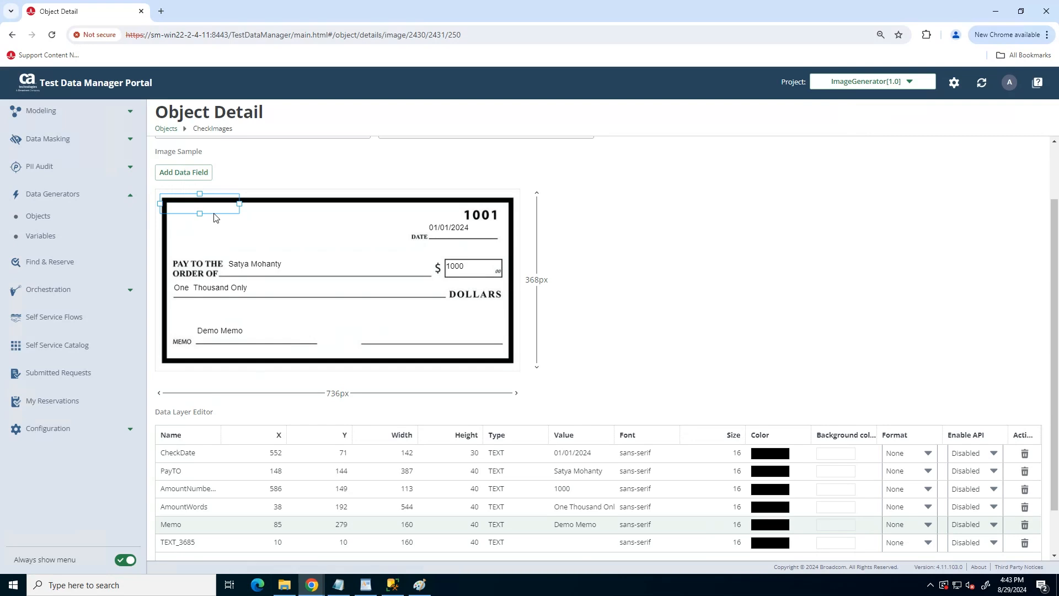
mouse_move(215, 217)
left_mouse_down()
mouse_move(349, 279)
mouse_move(402, 342)
mouse_move(418, 343)
left_mouse_up()
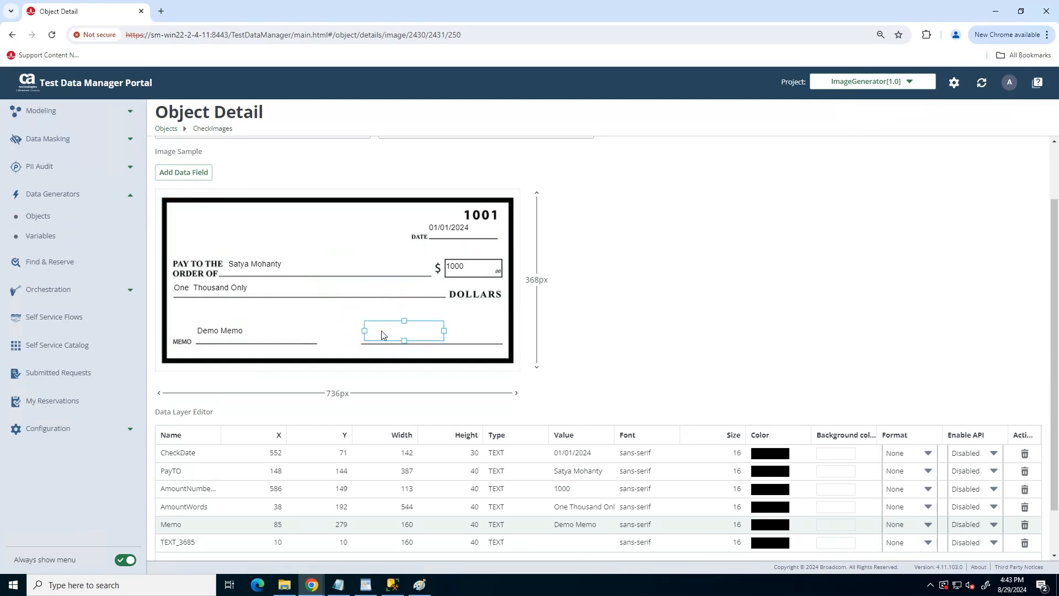
double_click(182, 542)
type("S")
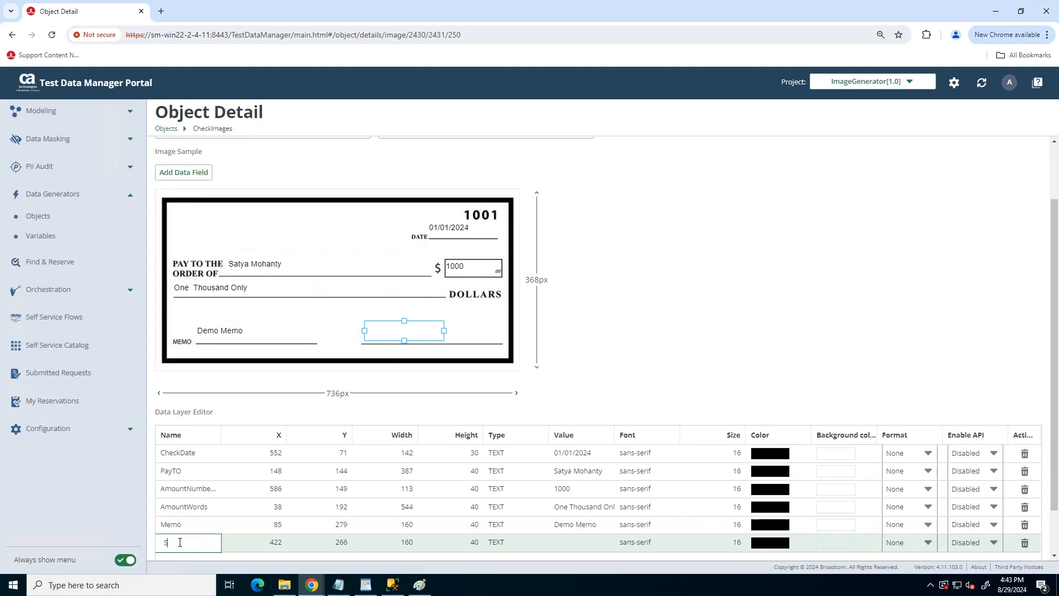
type("ignature")
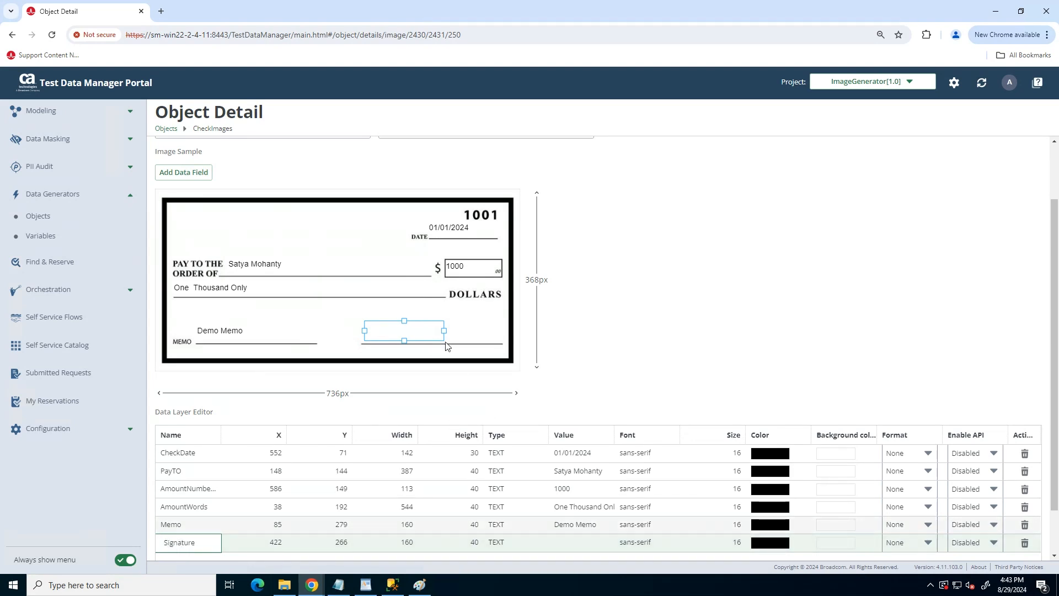
left_click_drag(445, 329, 492, 330)
left_click(567, 542)
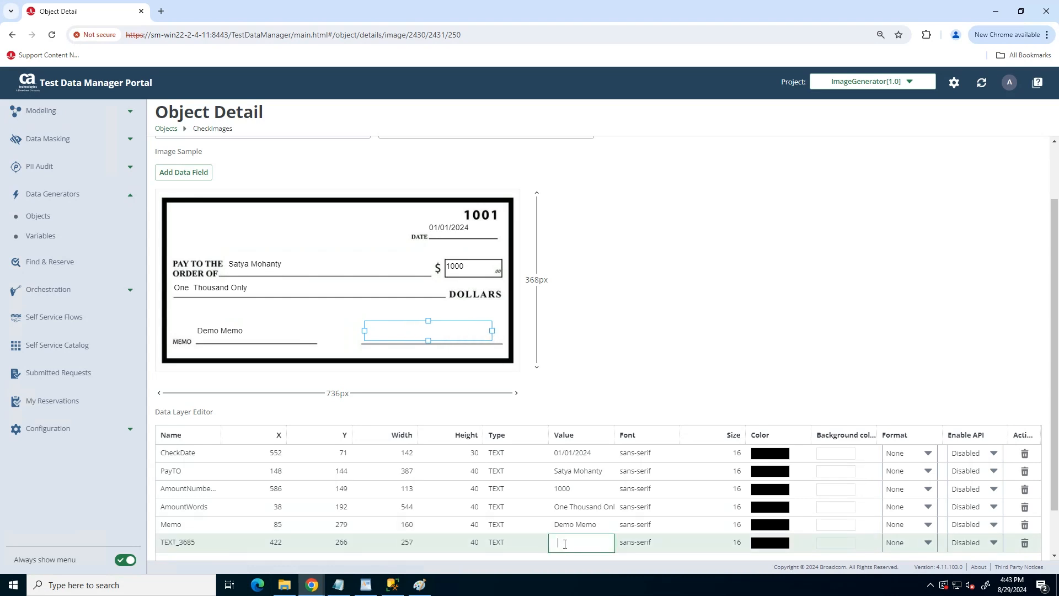
type("SatyaM")
left_click(727, 303)
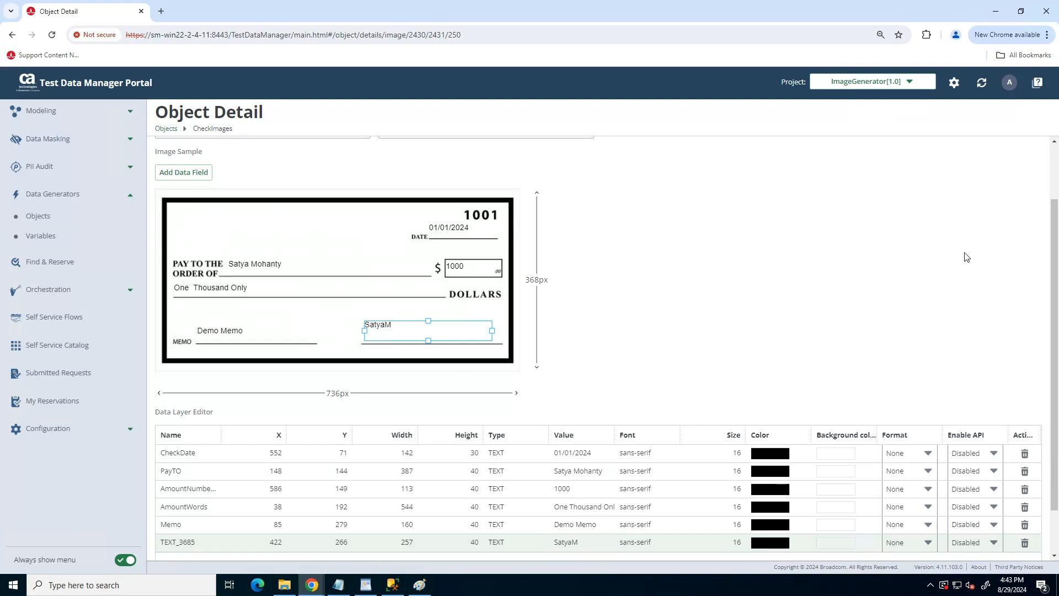
Save the CheckImages layout with all six text fields, then go back to the Objects list.
scroll(1055, 293, "down", 1)
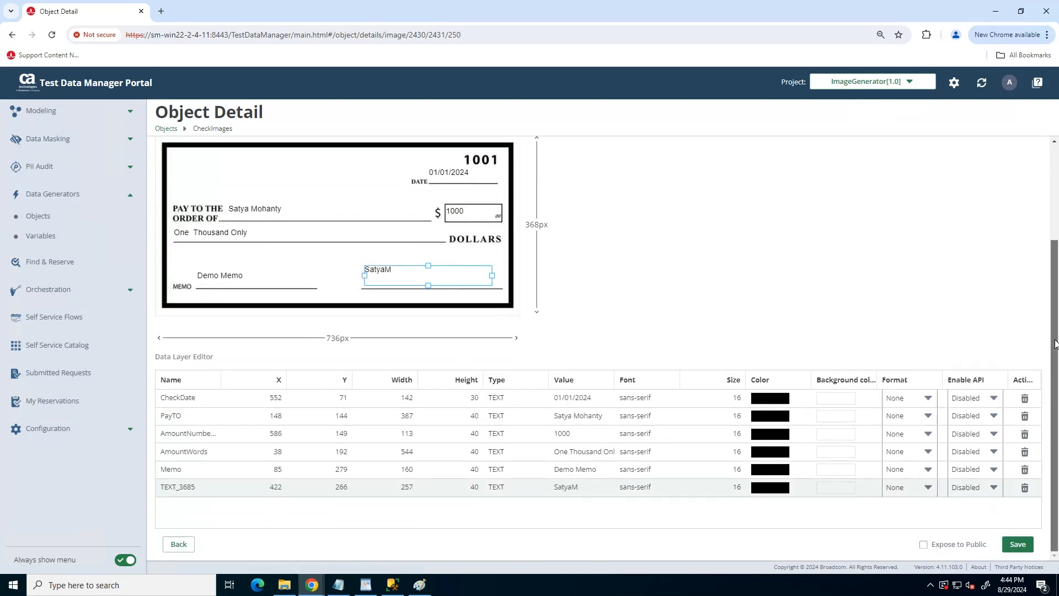
scroll(1054, 251, "up", 2)
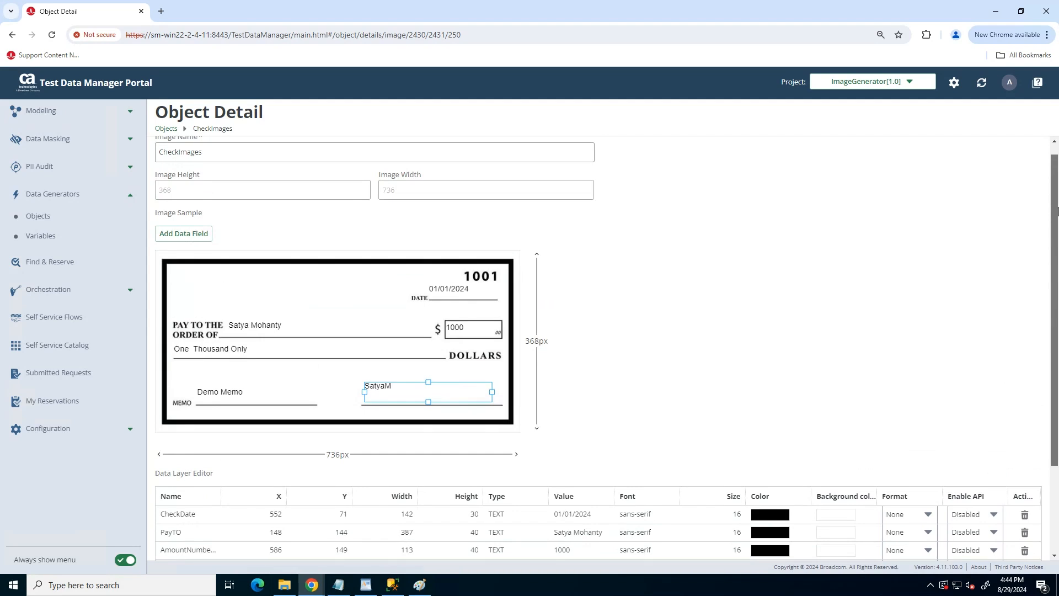
scroll(1057, 211, "up", 1)
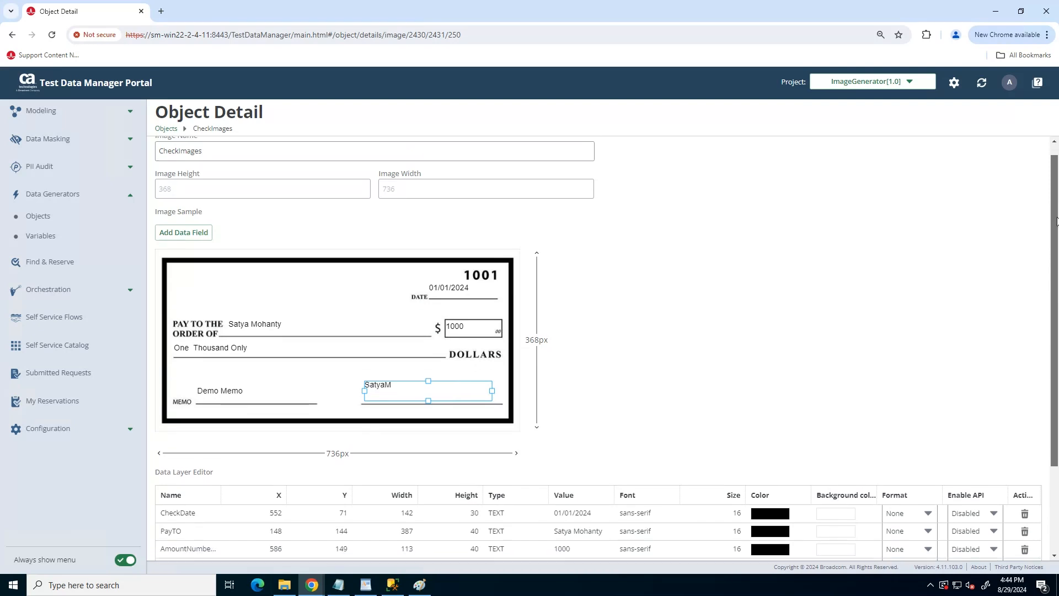
scroll(1055, 193, "down", 1)
scroll(1054, 253, "down", 2)
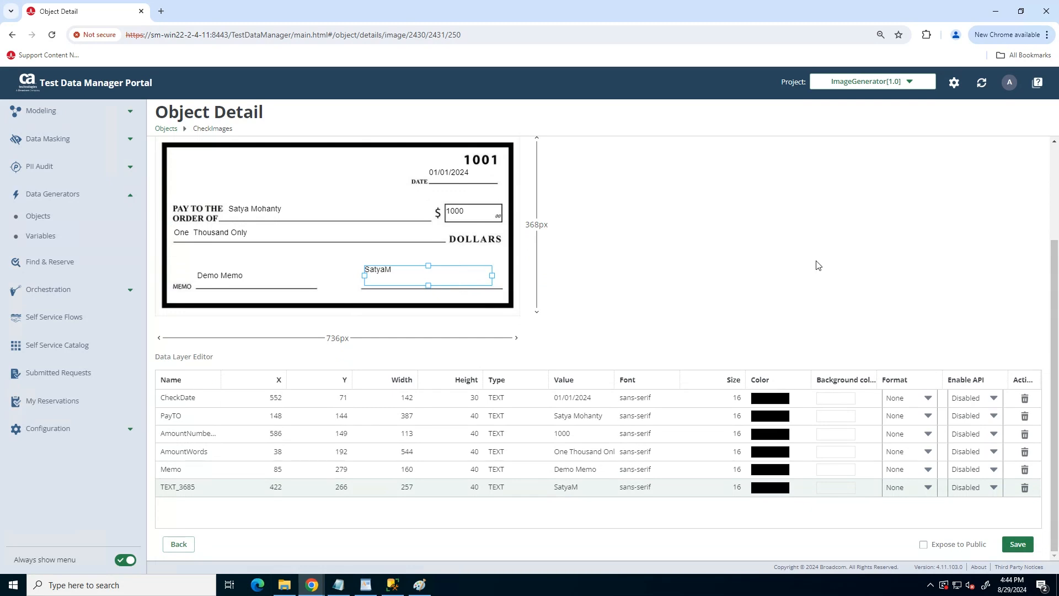
left_click(1017, 544)
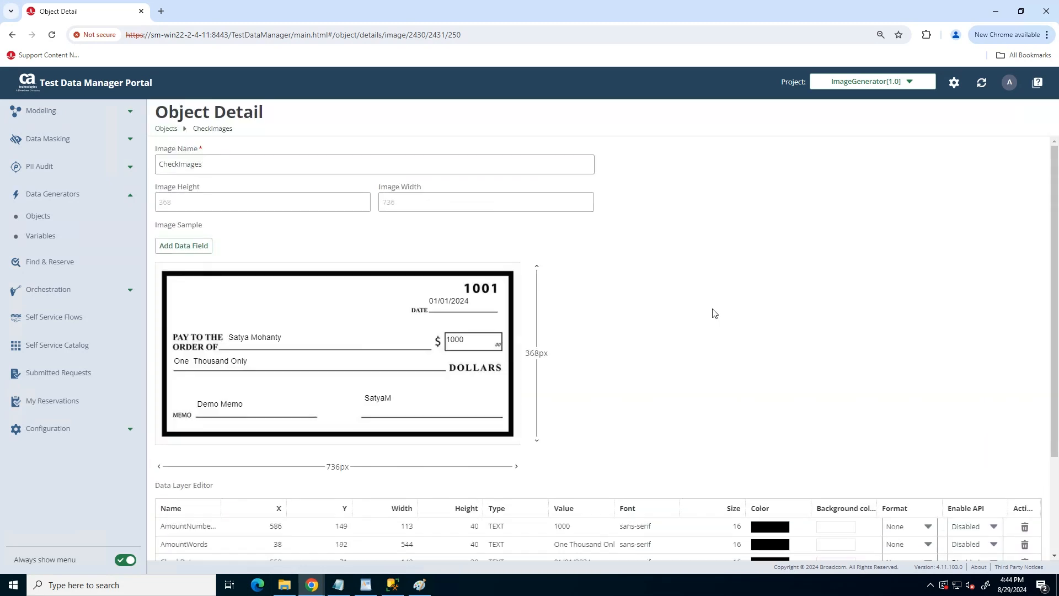
left_click(166, 128)
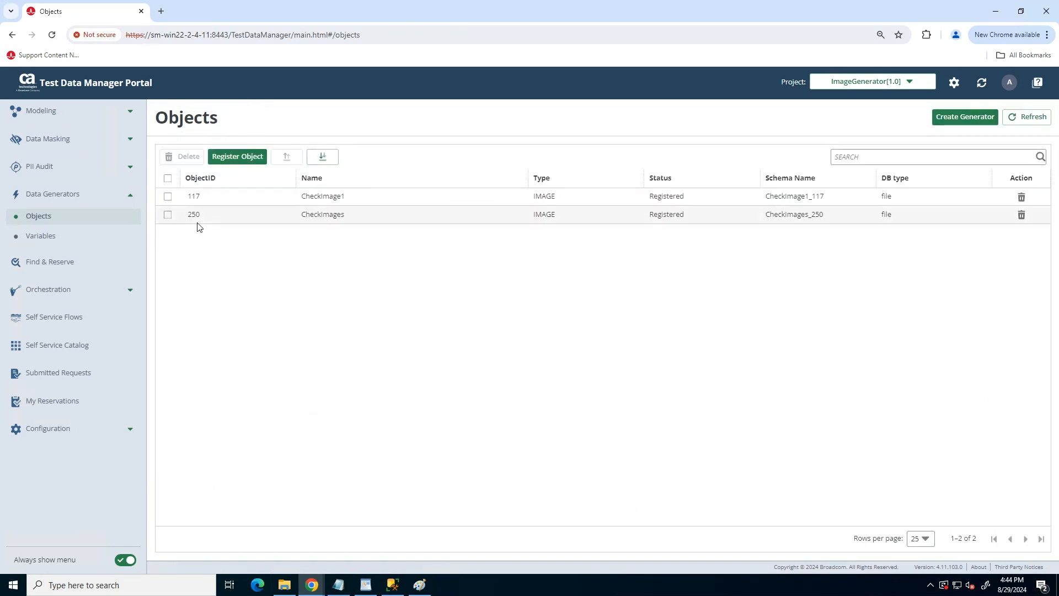
Create generator CheckImageDemo1 from the CheckImages object with description 'demo', then open its details.
left_click(169, 216)
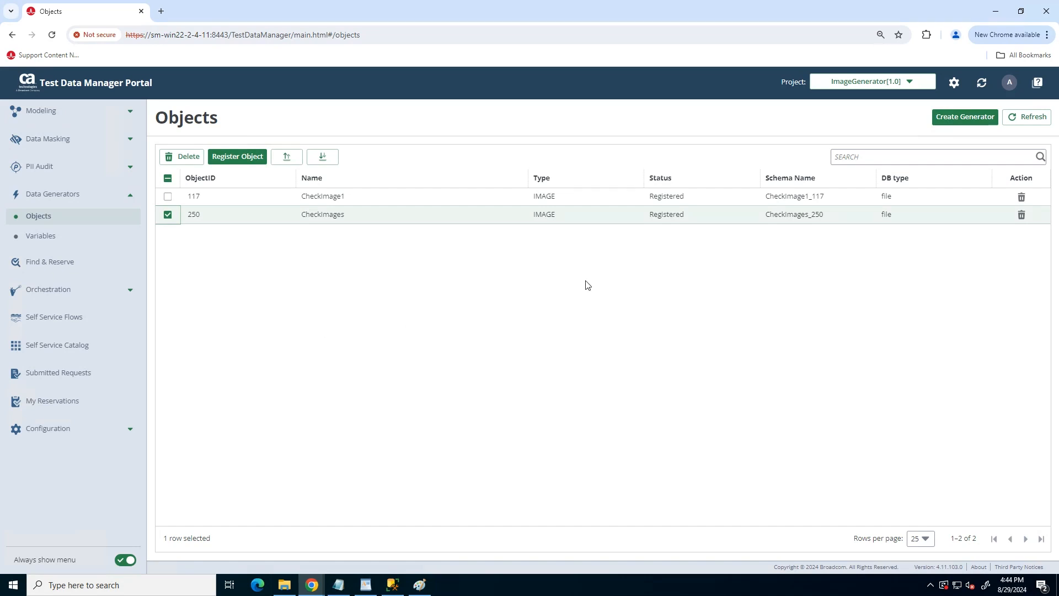
left_click(965, 116)
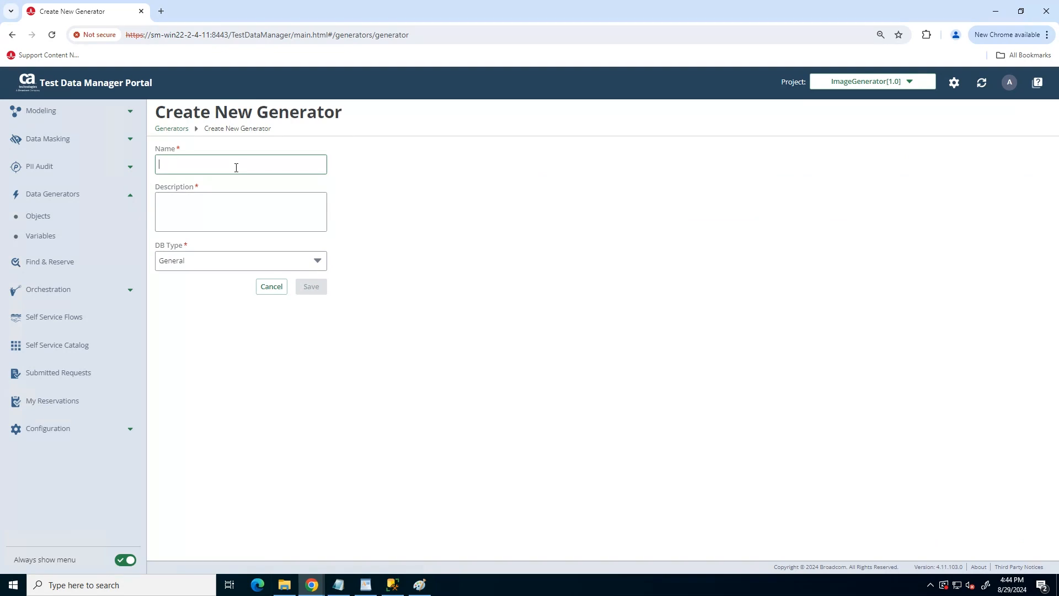
type("CheckImageDemo1")
key("Tab")
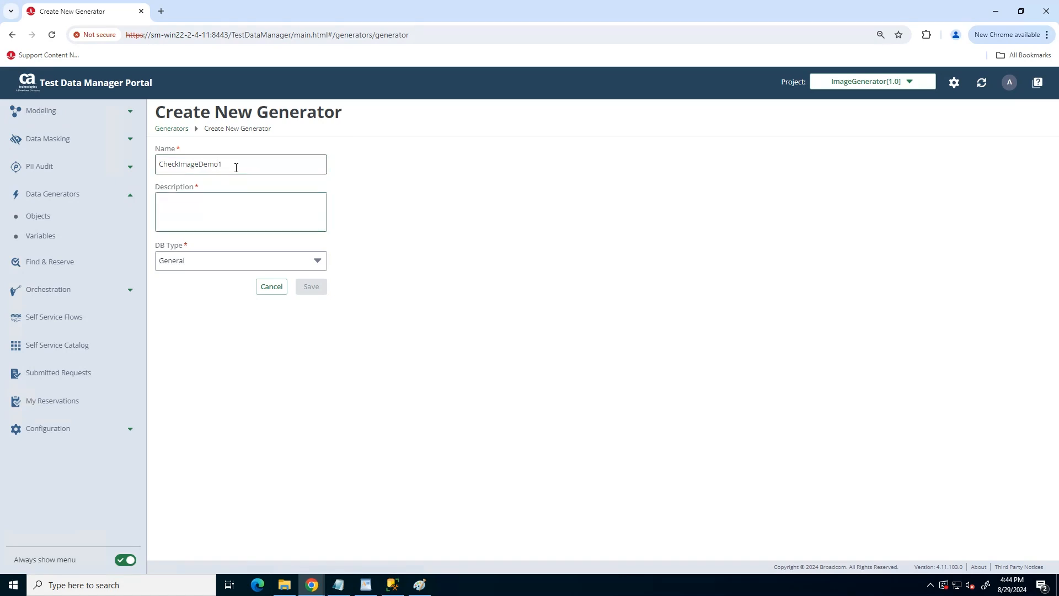
type("demo")
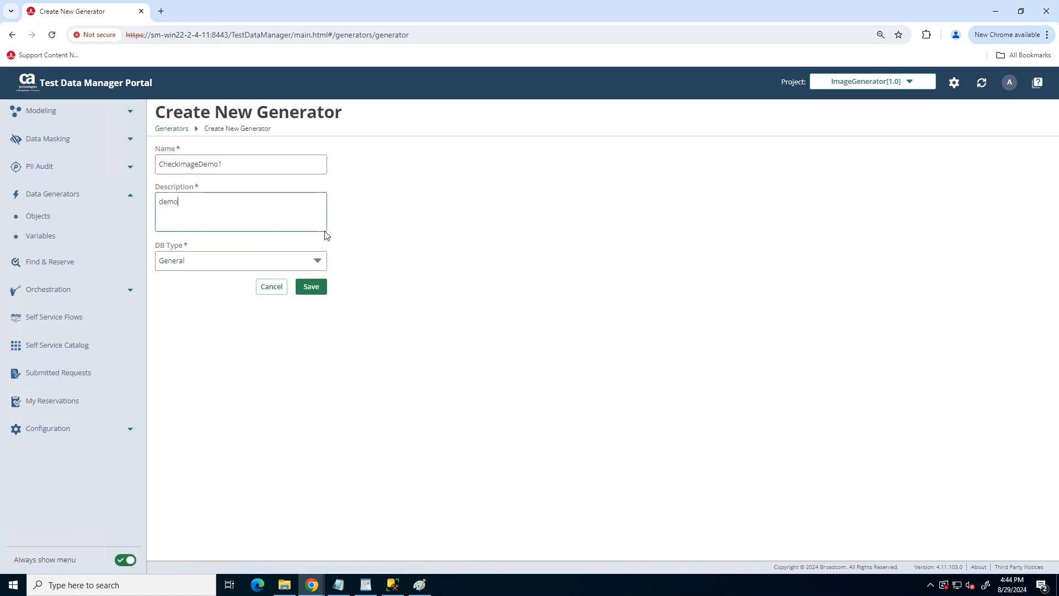
left_click(307, 289)
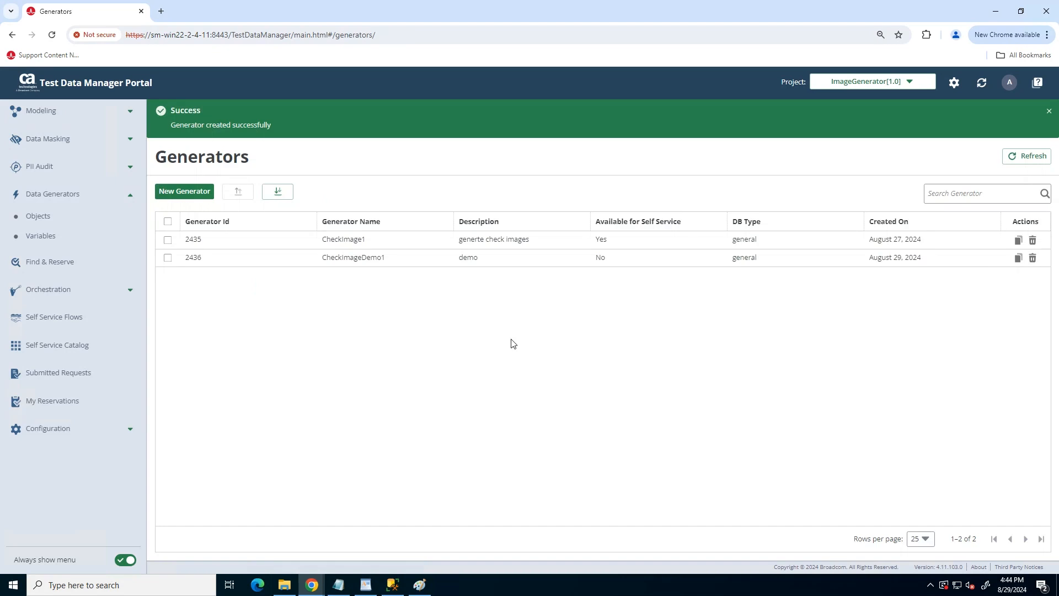
left_click(352, 258)
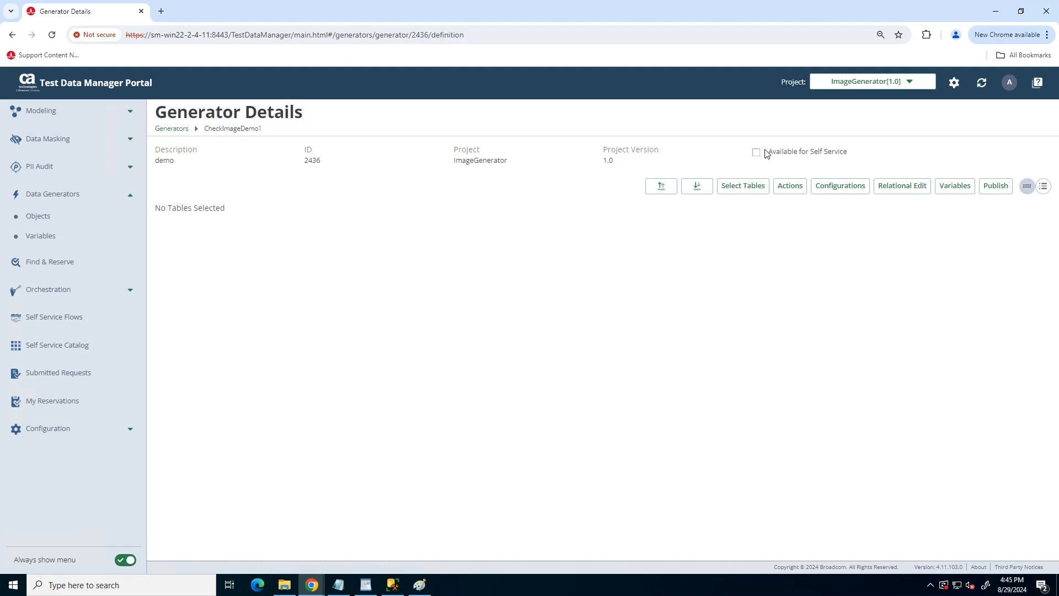
Use CheckImage1 as the generator's table and add a default row (rotation 0, 12/11/2021, 100).
left_click(740, 186)
left_click(366, 356)
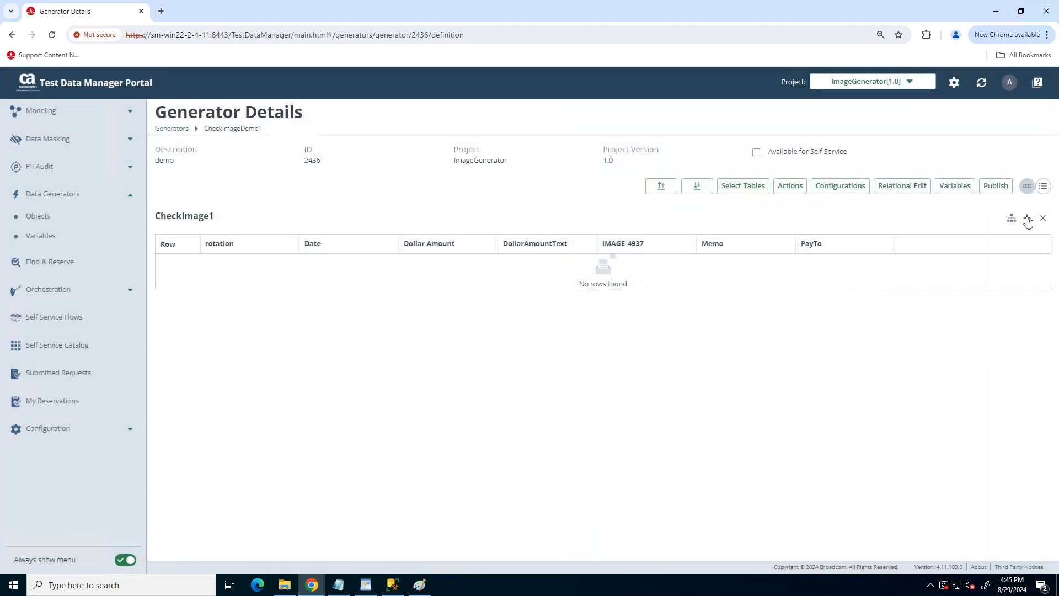
left_click(1026, 218)
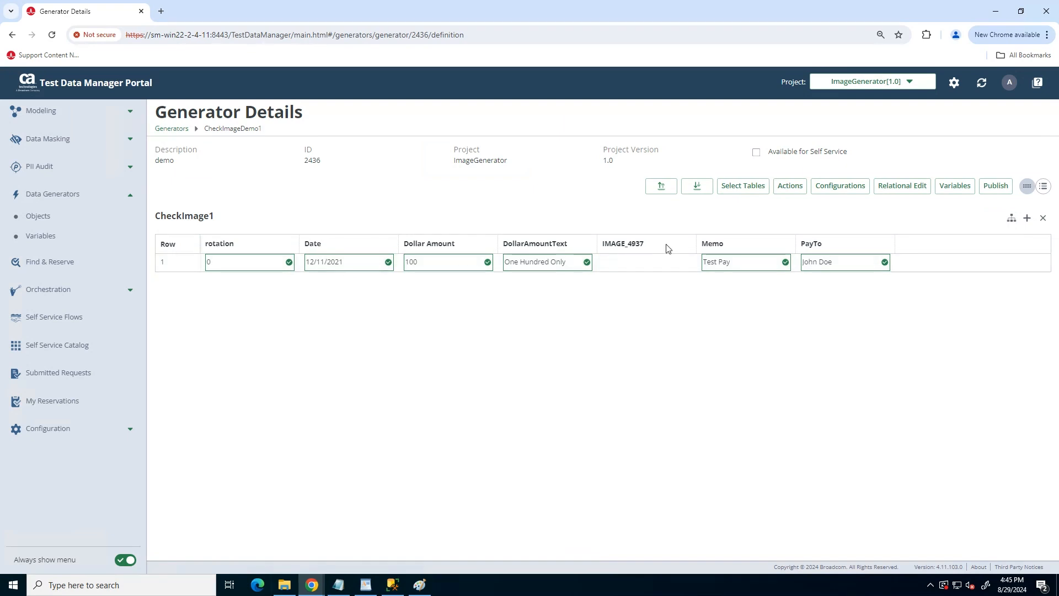
left_click(324, 247)
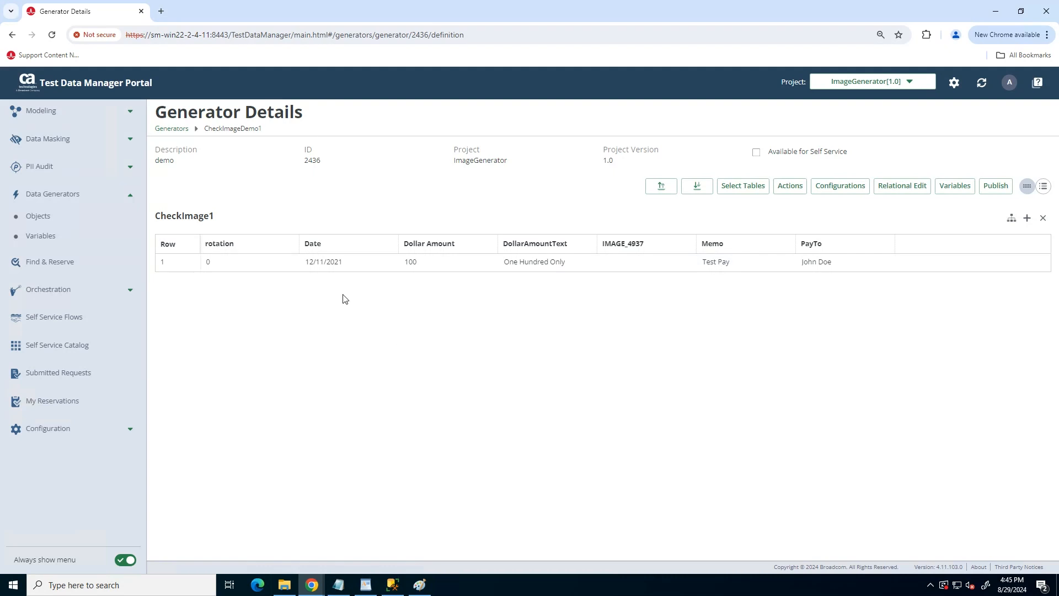
left_click(226, 264)
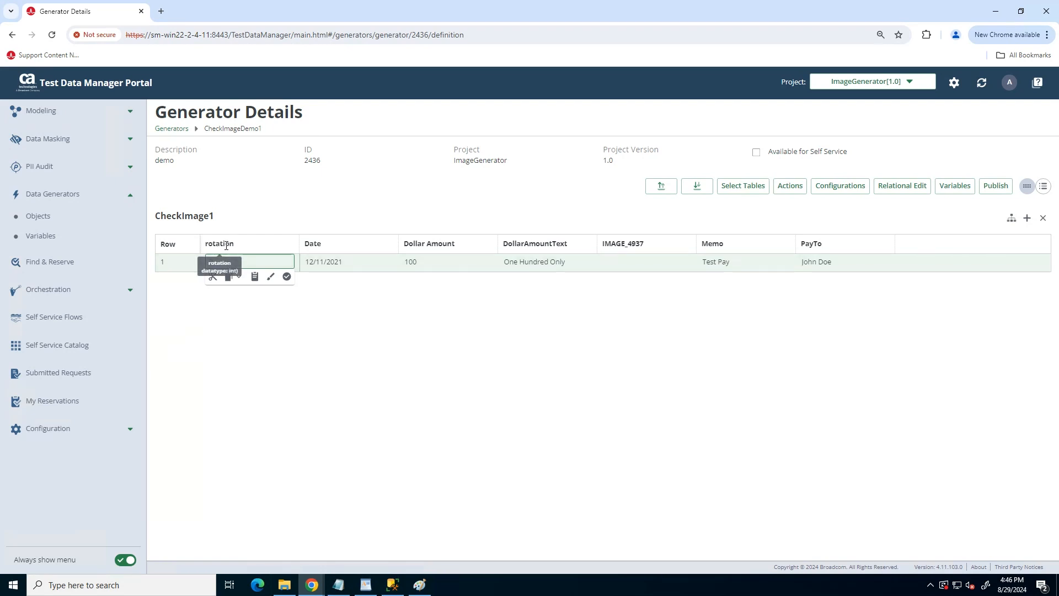
Move through the Date and Dollar Amount cells to PayTo and open its Data Painter.
left_click(359, 264)
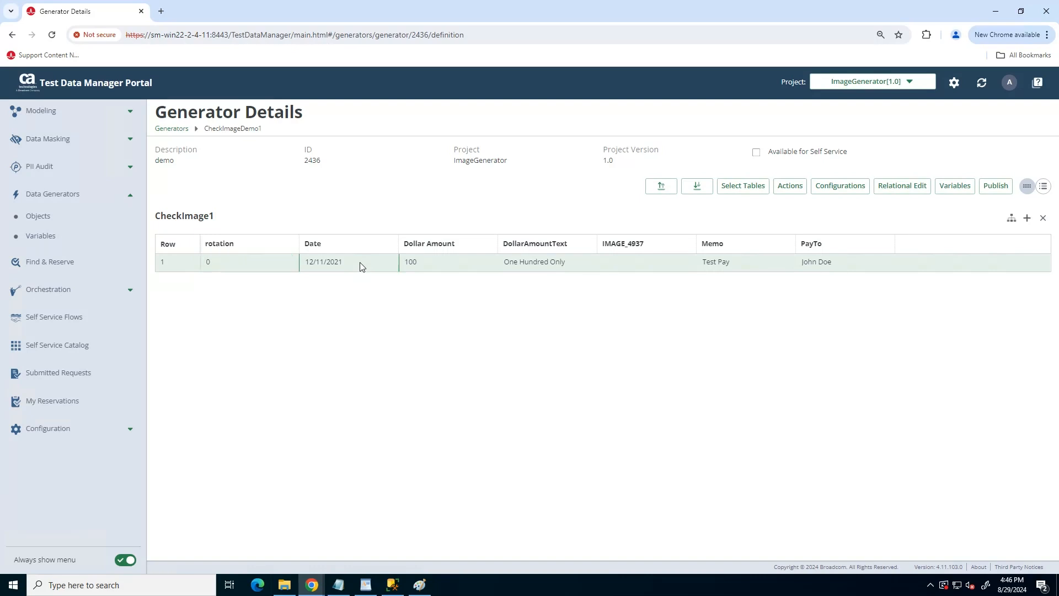
left_click(360, 263)
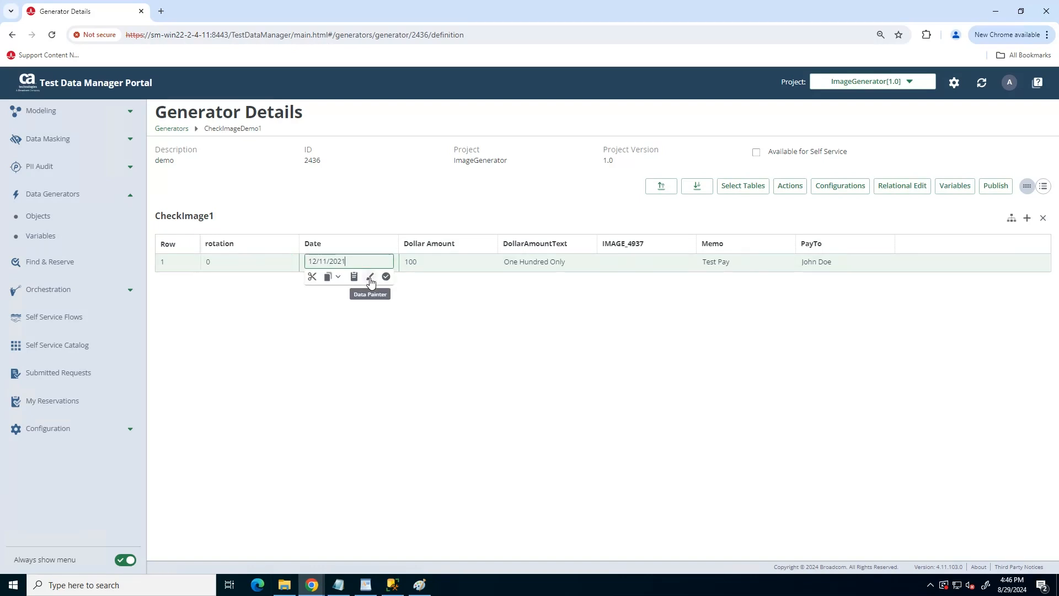
left_click(422, 267)
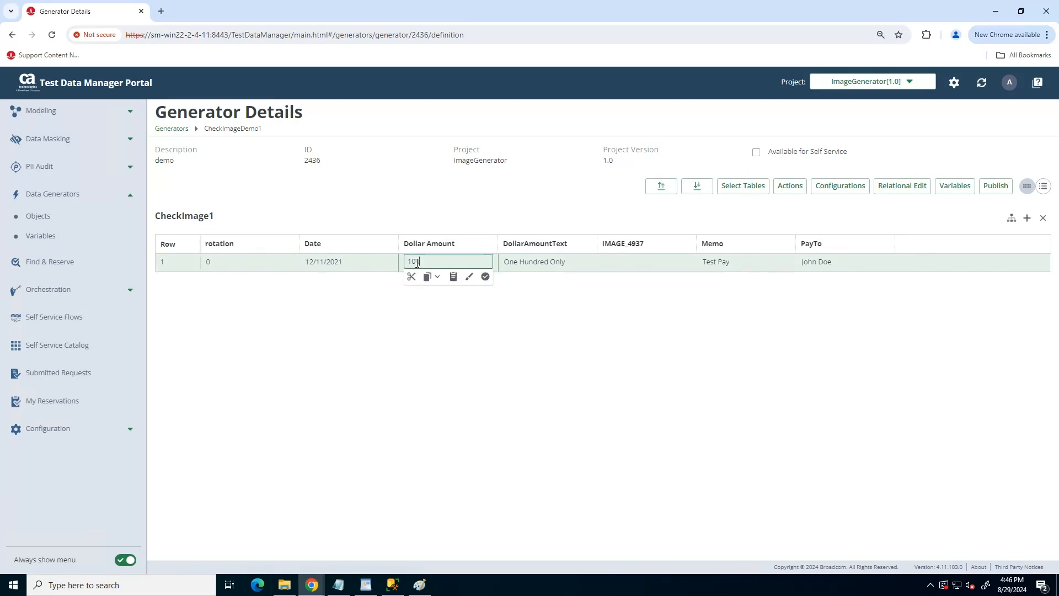
left_click(554, 262)
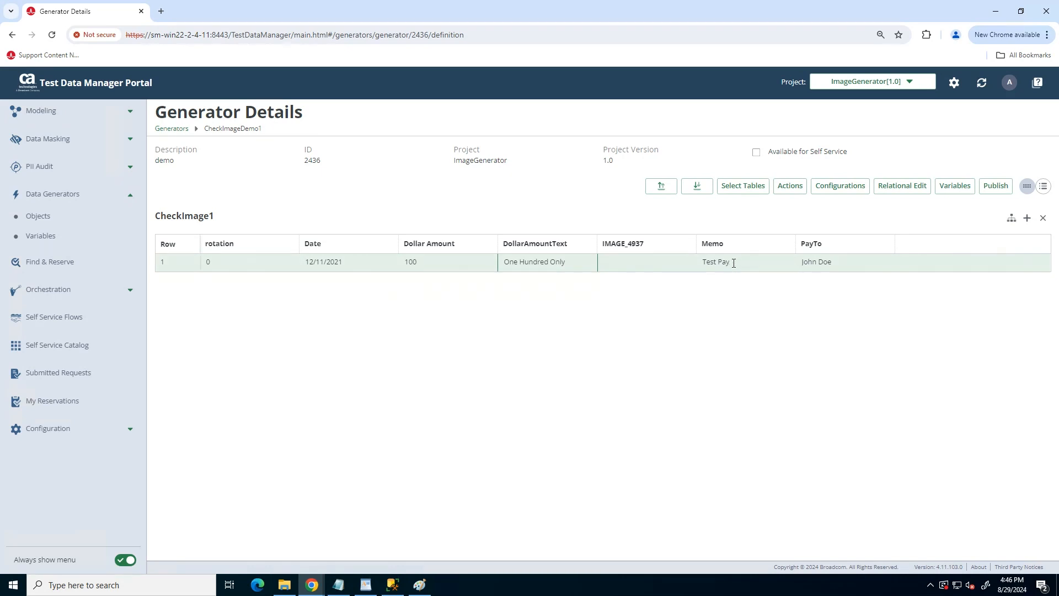
left_click(830, 261)
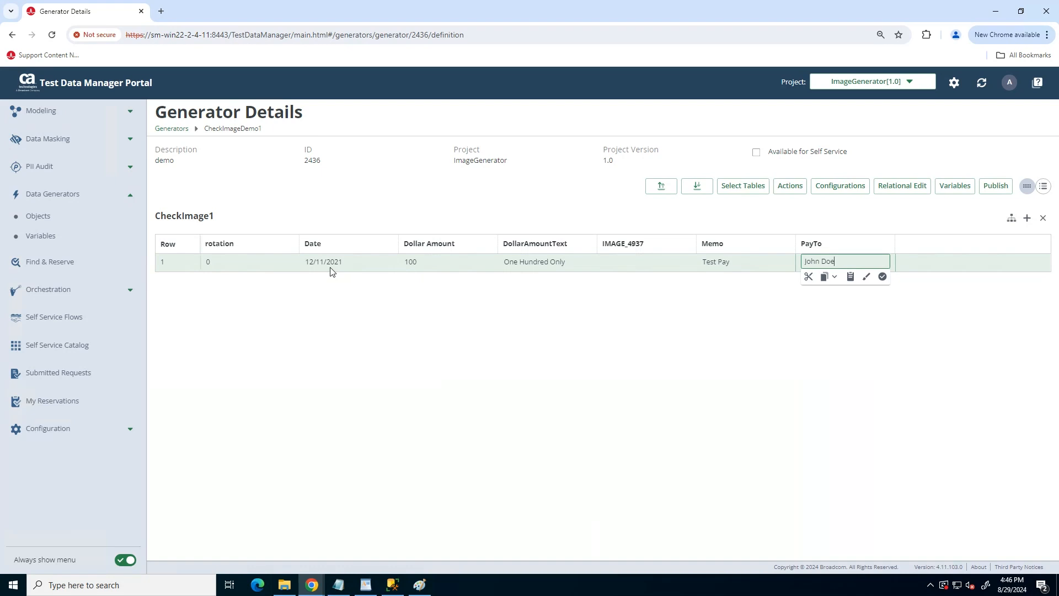
left_click(865, 276)
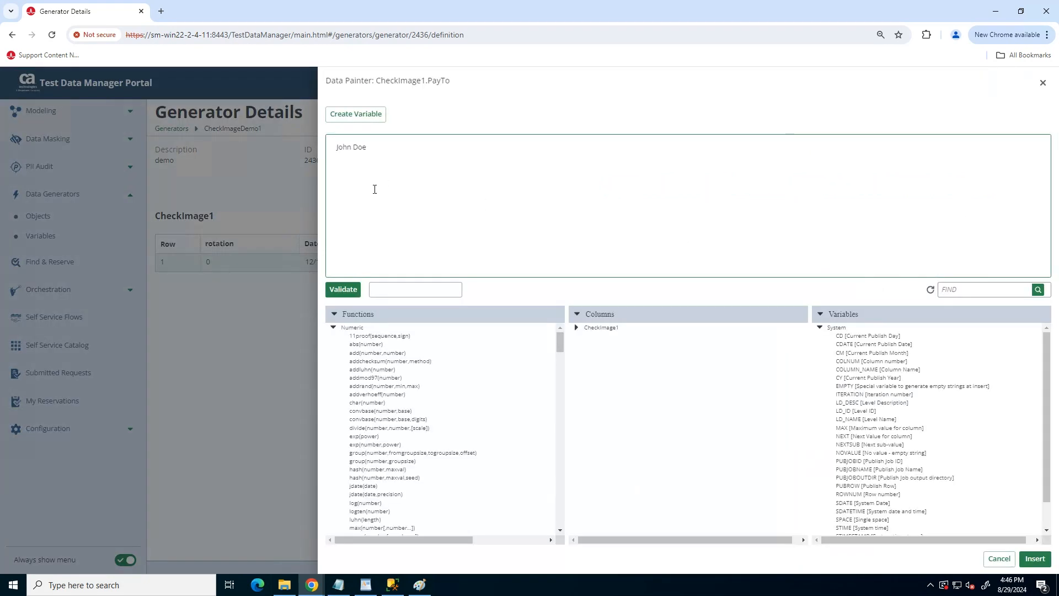
left_click_drag(398, 153, 313, 149)
key("BackSpace")
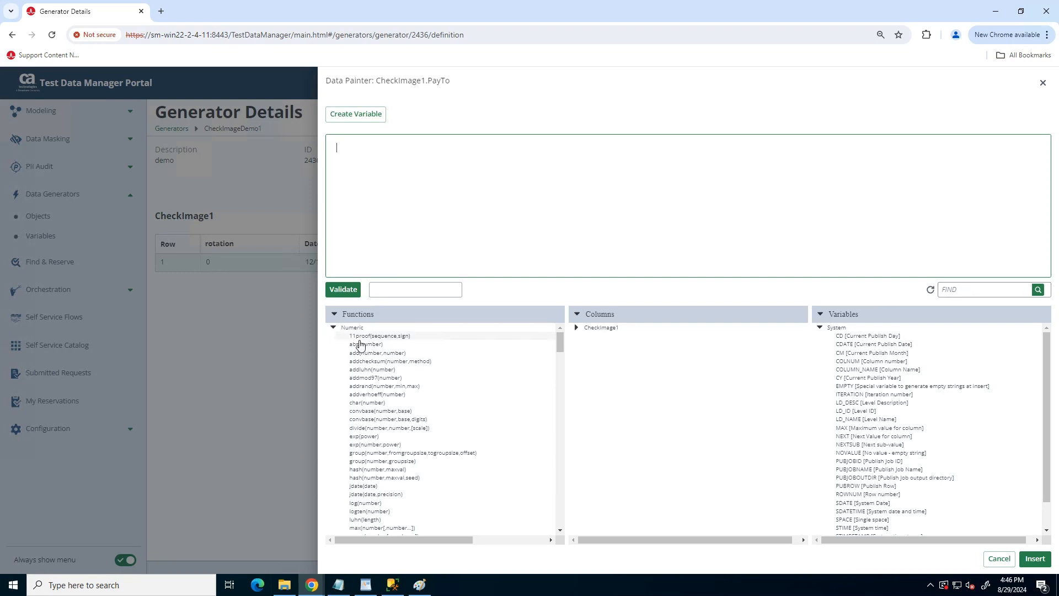
left_click(333, 327)
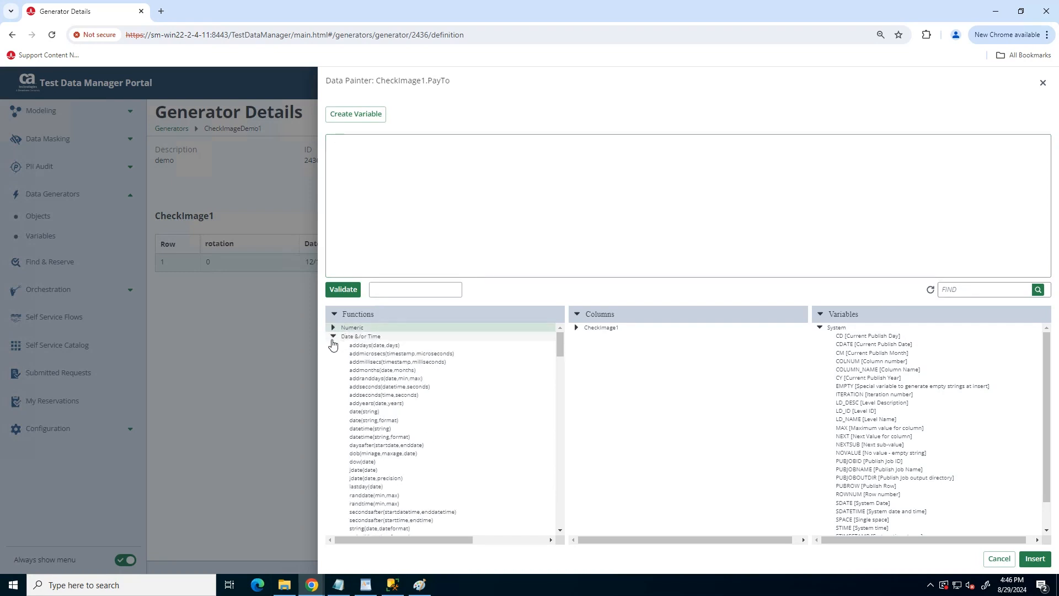
left_click(333, 337)
left_click(333, 346)
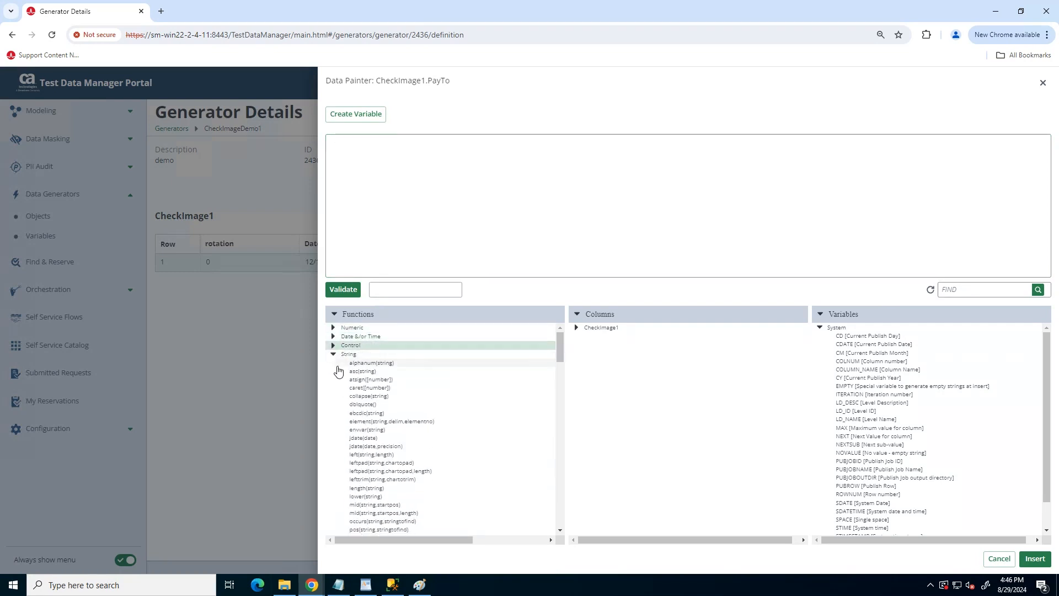
left_click(333, 354)
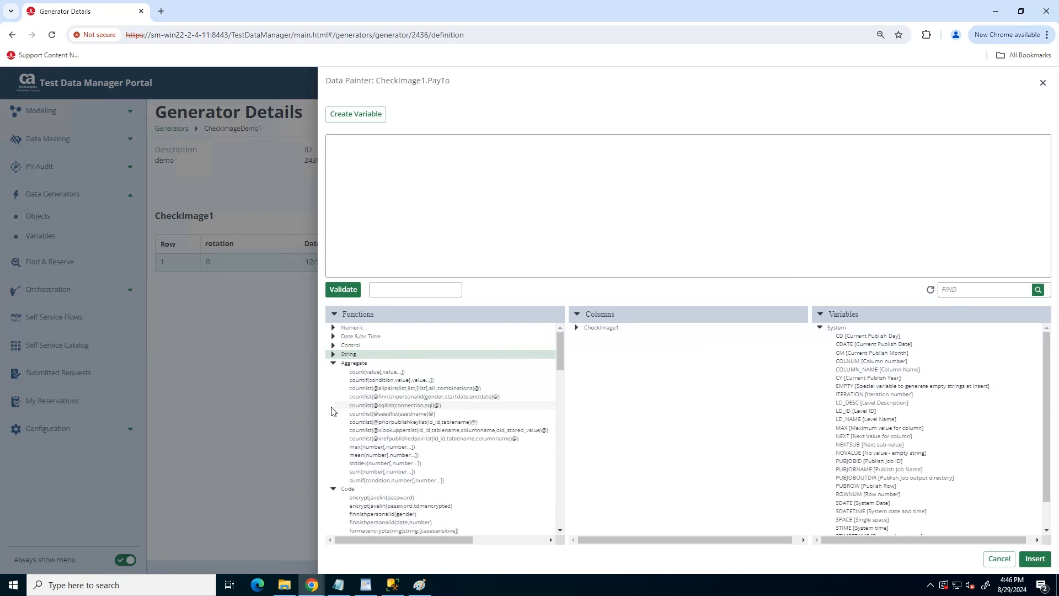
left_click(333, 363)
left_click(333, 373)
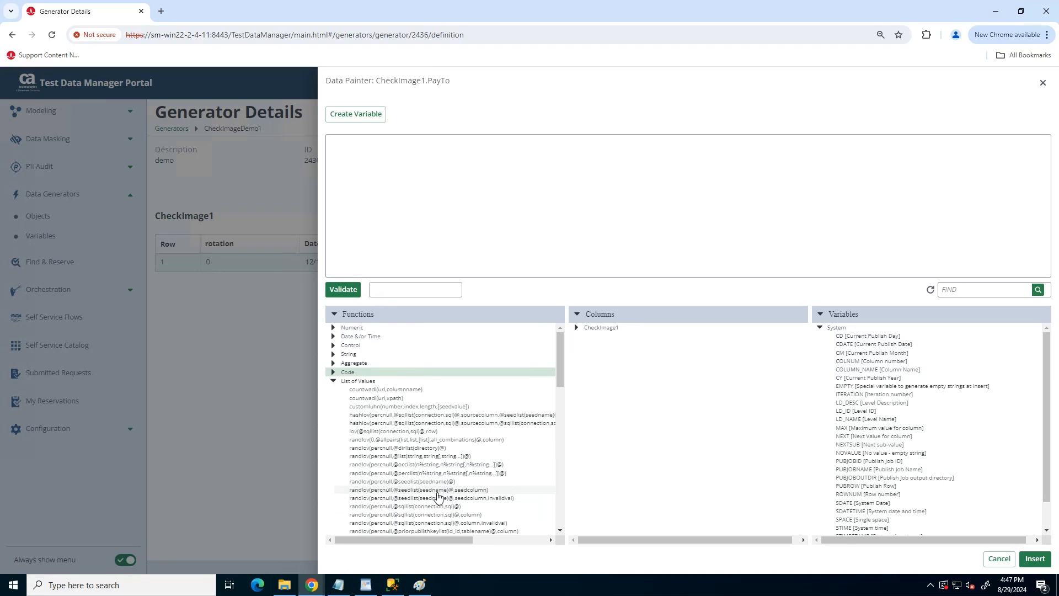
double_click(436, 491)
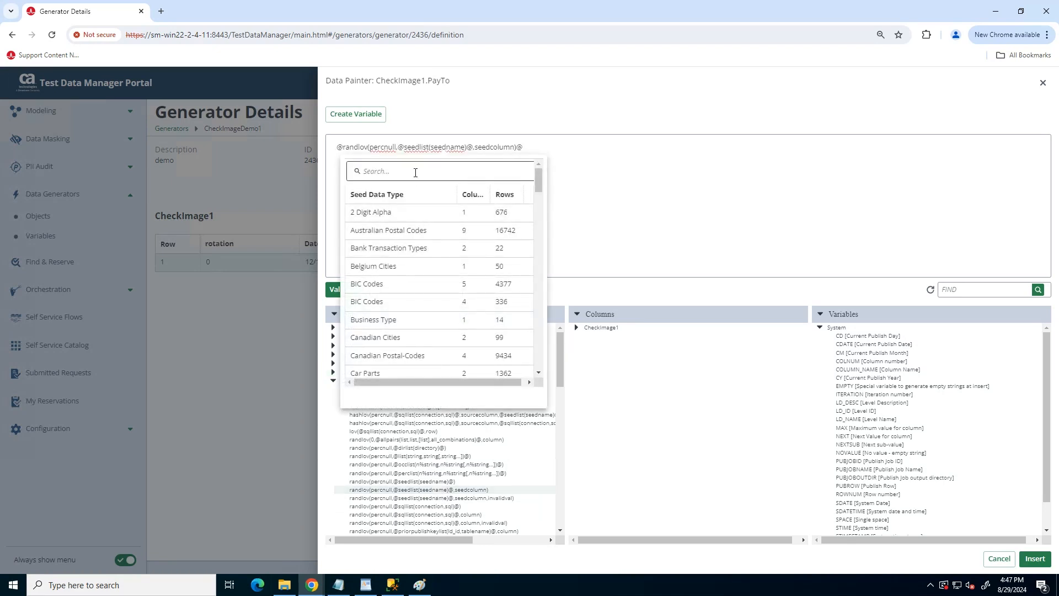
Point randlov at the FirstName seed list with seedcolumn 1 and percnull 0, then validate.
left_click(415, 172)
type("ful")
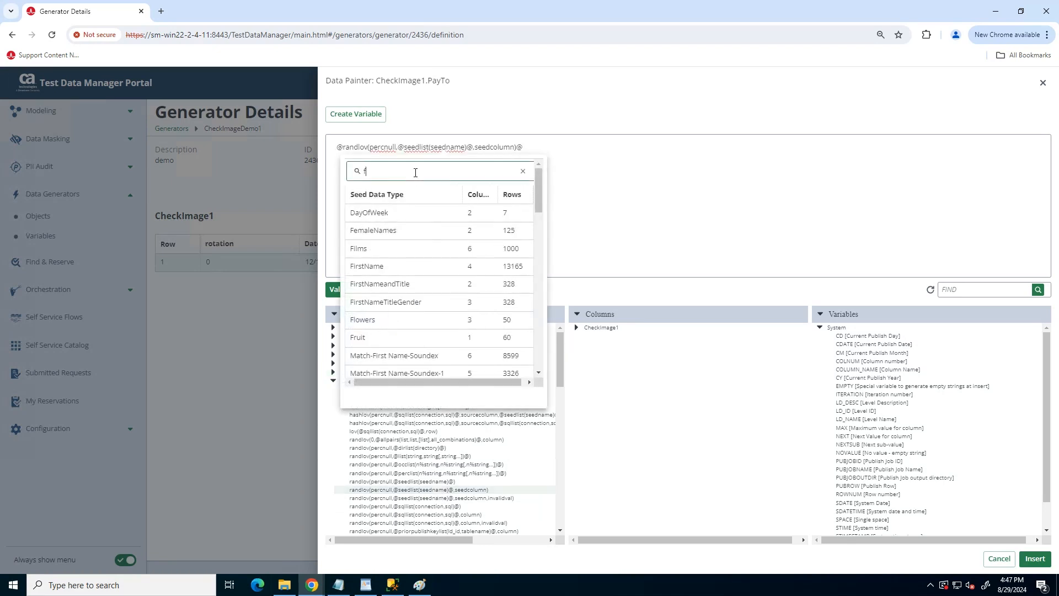
key("BackSpace")
key("BackSpace")
key("BackSpace")
type("nam")
scroll(416, 182, "down", 1)
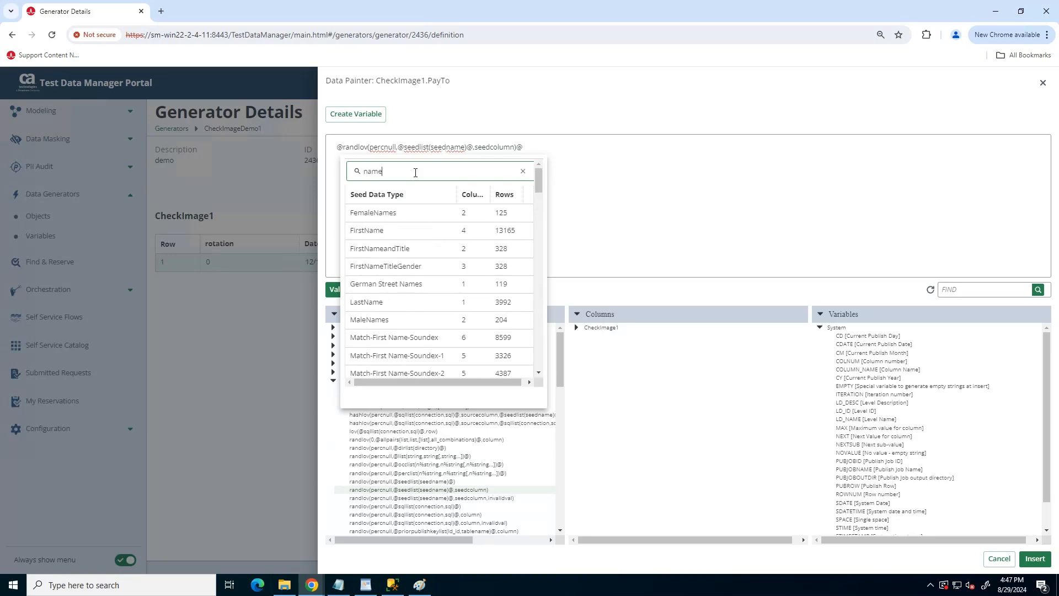
left_click(418, 220)
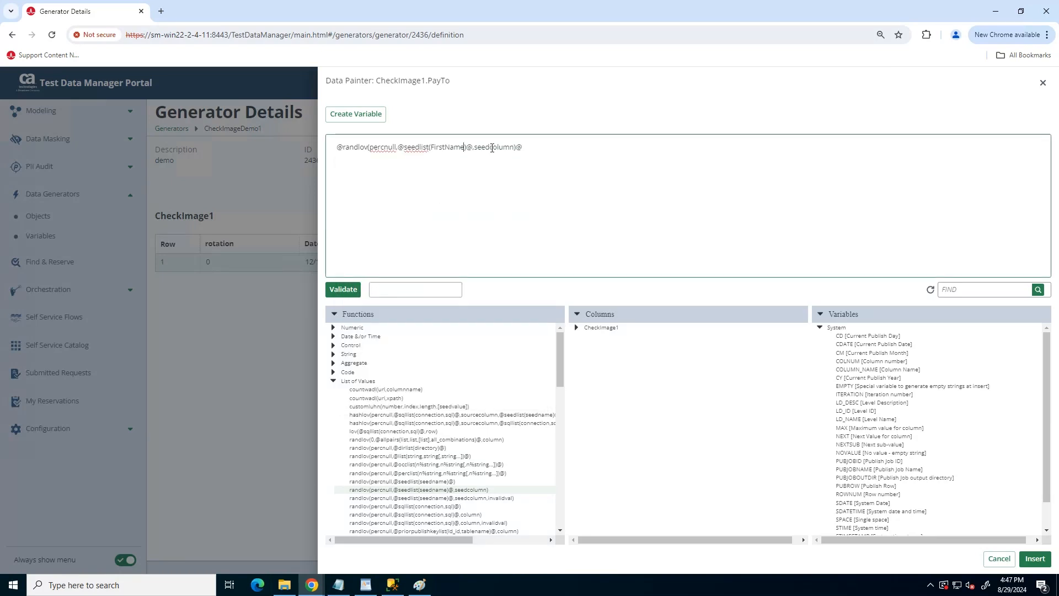
double_click(490, 147)
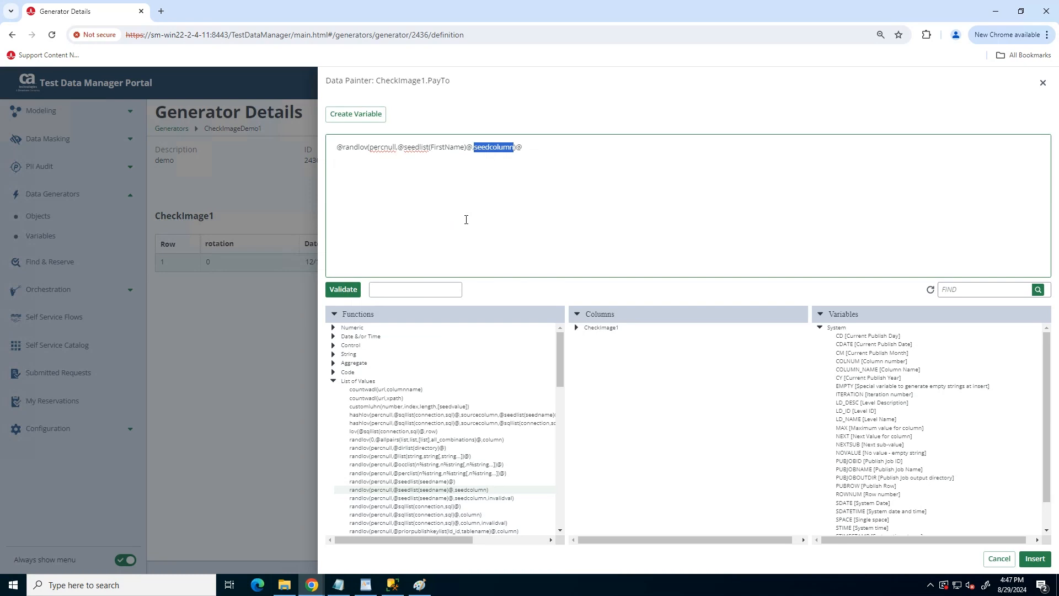
type("1")
double_click(384, 147)
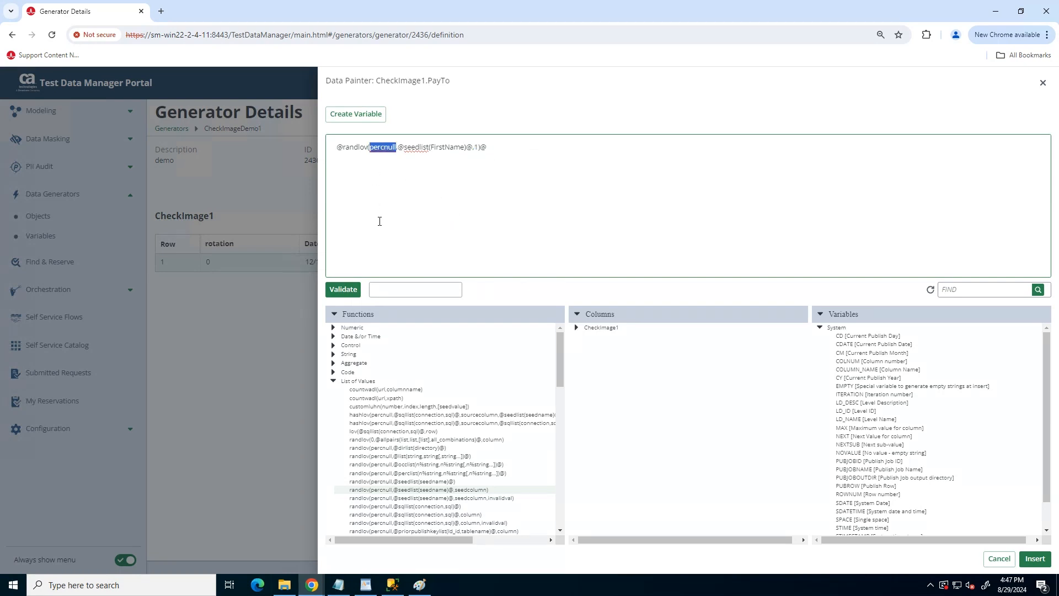
type("0")
left_click(352, 290)
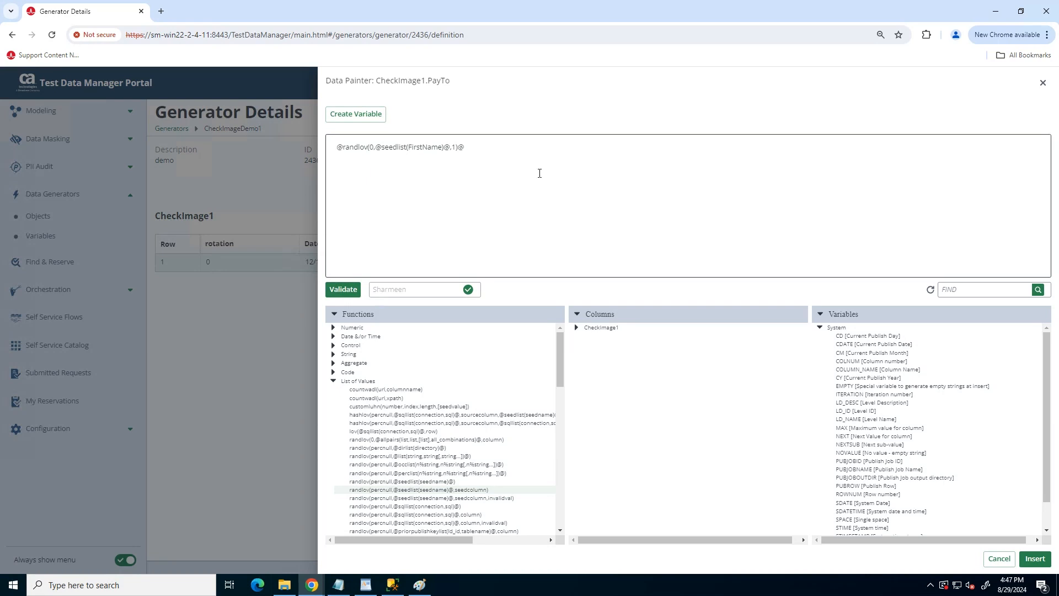
Append a copy of the expression changed to the Surname seed list and validate the full name.
left_click_drag(510, 151, 333, 151)
key("ctrl+c")
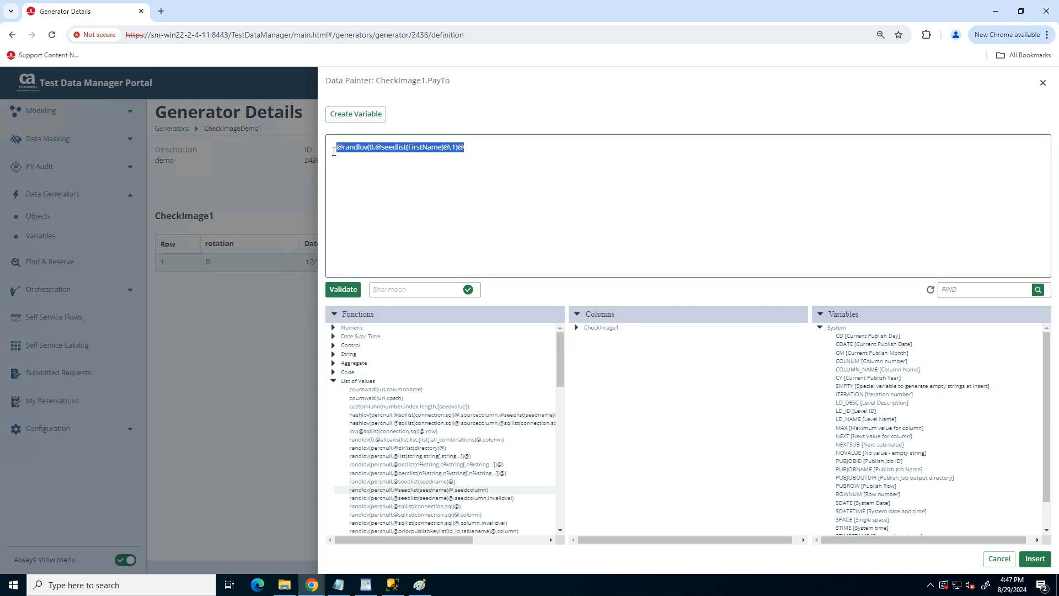
left_click(526, 158)
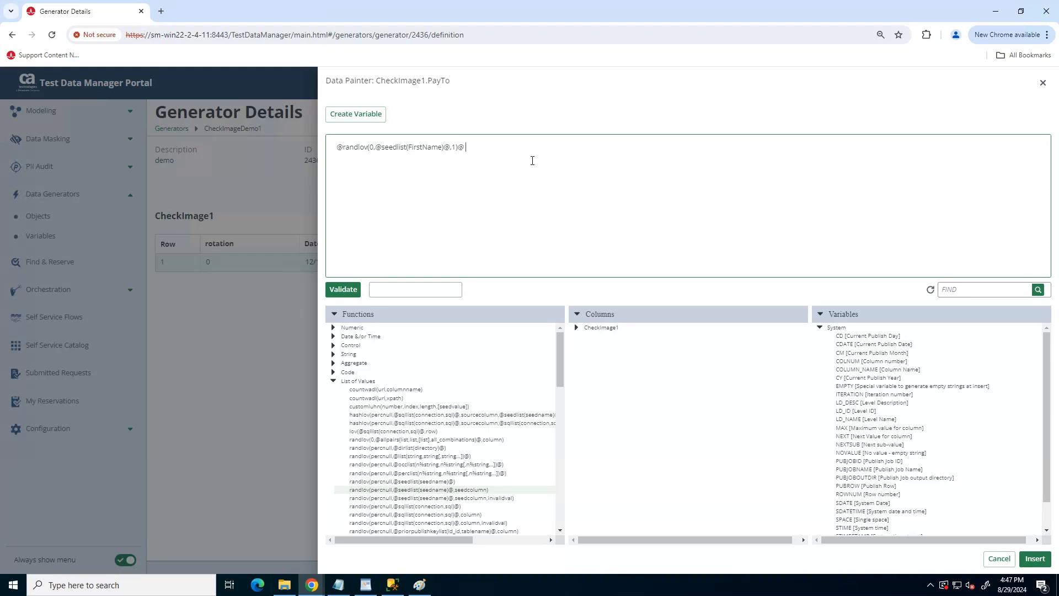
key("ctrl+v")
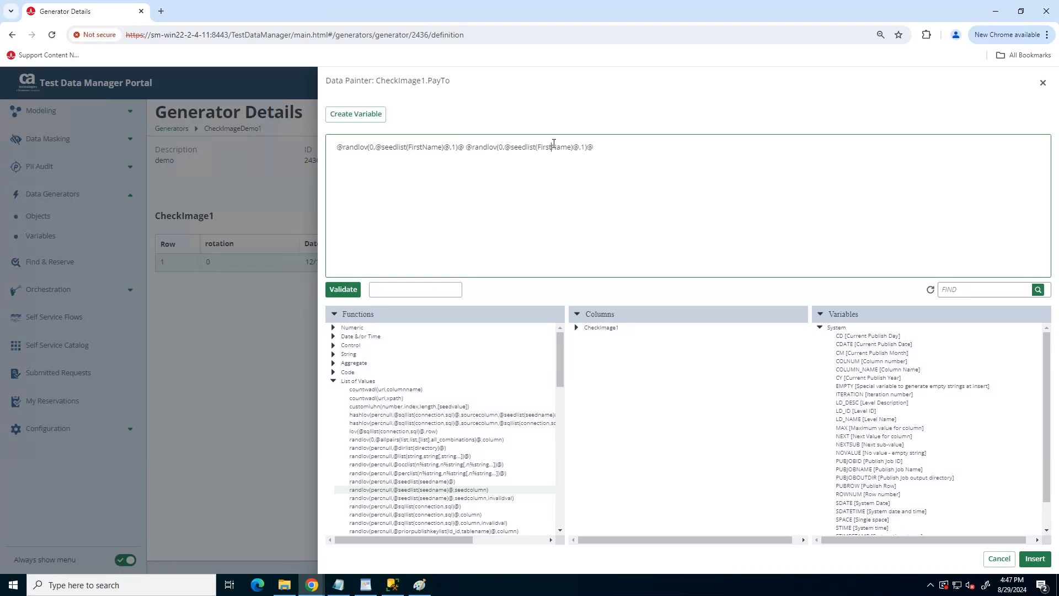
key("shift+Left")
key("shift+Left")
key("Left")
key("shift+Left")
key("shift+Left")
key("shift+Left")
key("shift+Left")
key("shift+Left")
key("shift+Left")
type("Surname")
key("Delete")
key("Delete")
key("Delete")
key("Delete")
left_click(343, 290)
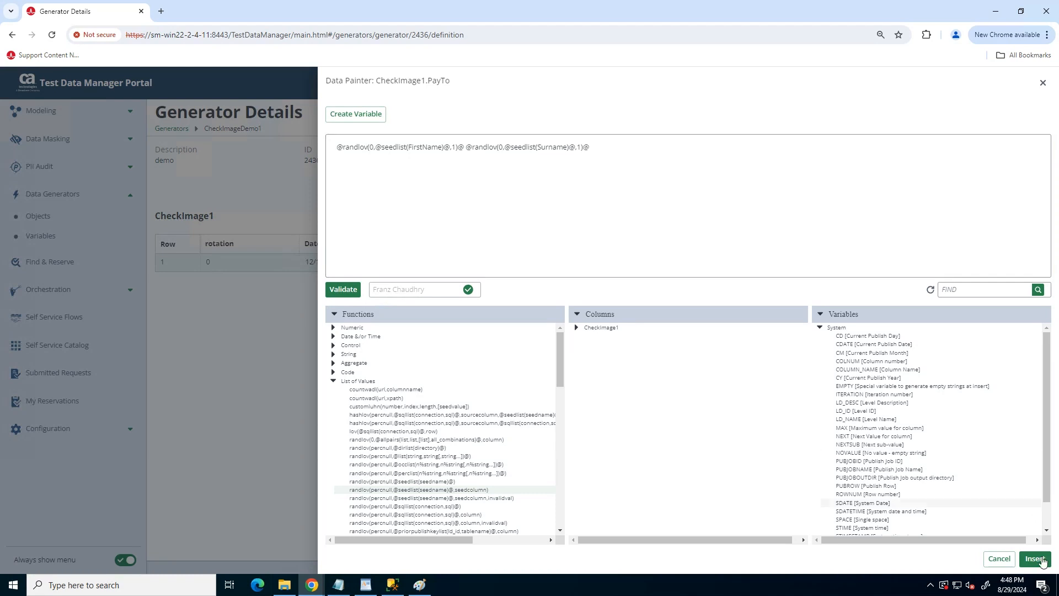
Apply the expression to PayTo, then publish CheckImageDemo1 as IMG image files with Repeat 10.
left_click(1035, 558)
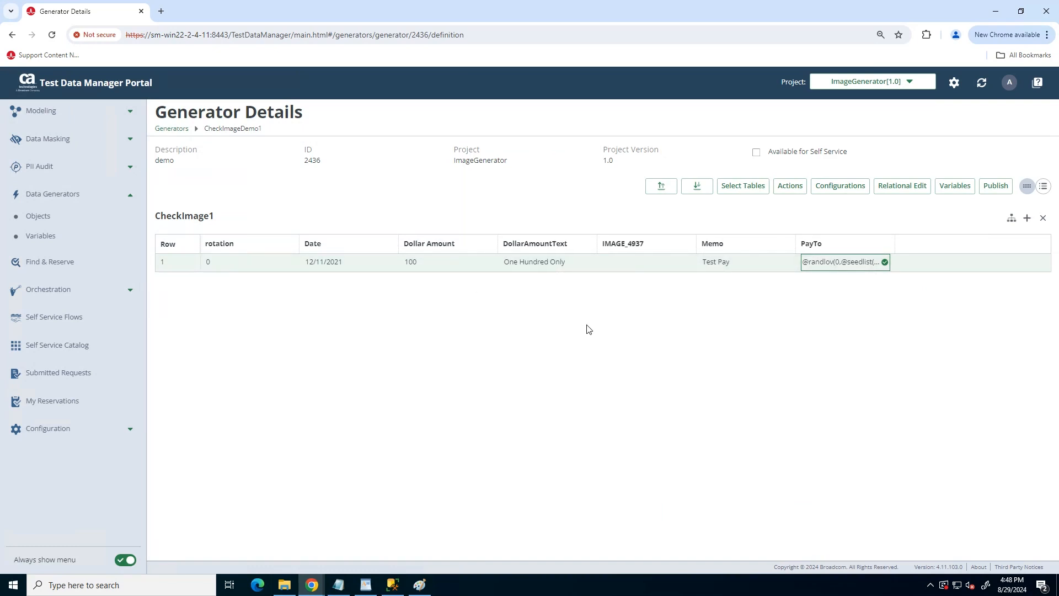
left_click(996, 185)
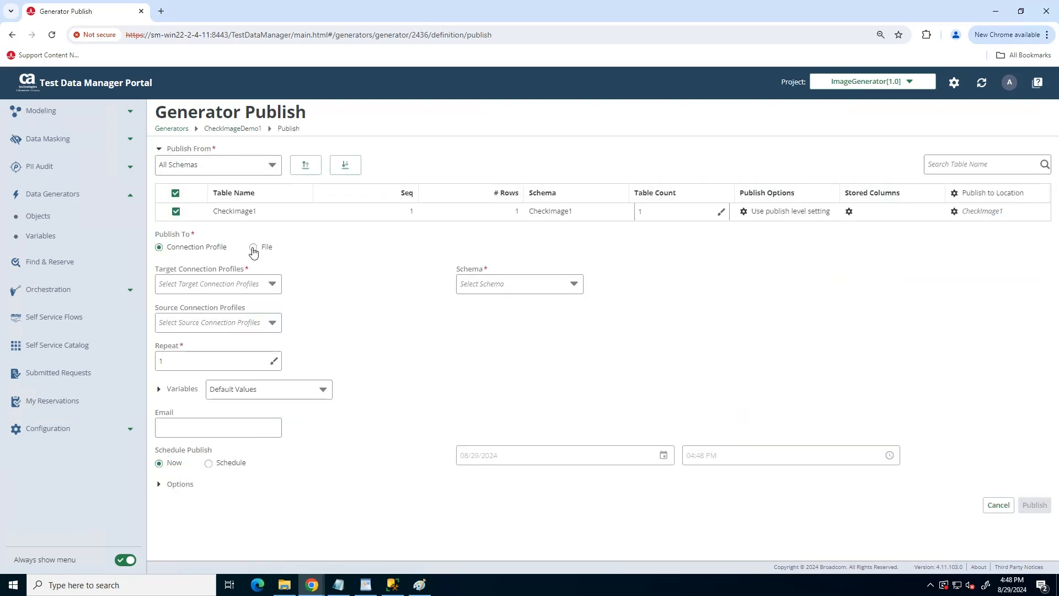
left_click(254, 248)
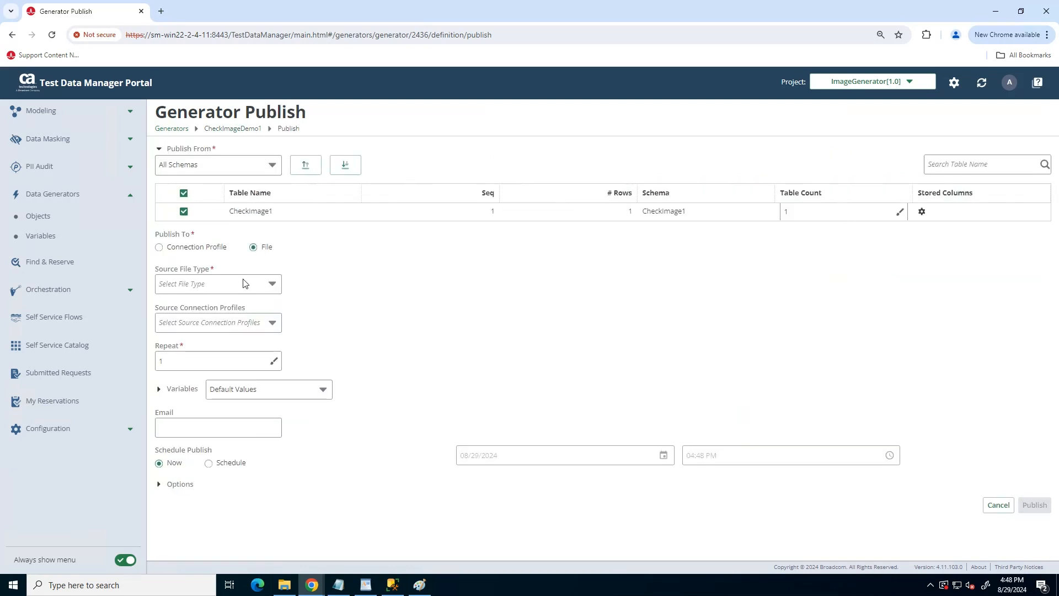
left_click(243, 283)
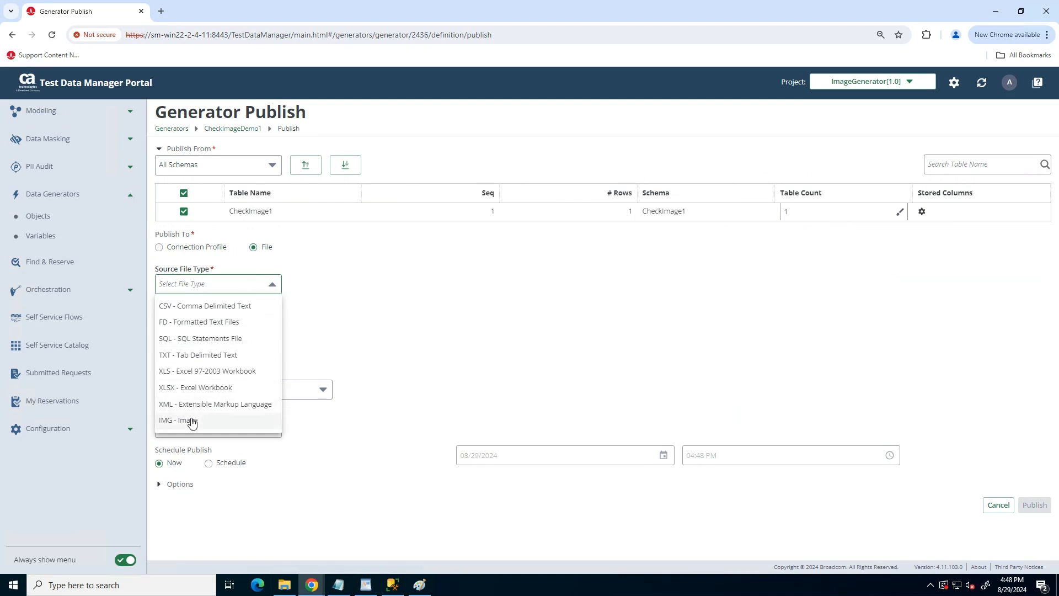
key("Return")
left_click(209, 361)
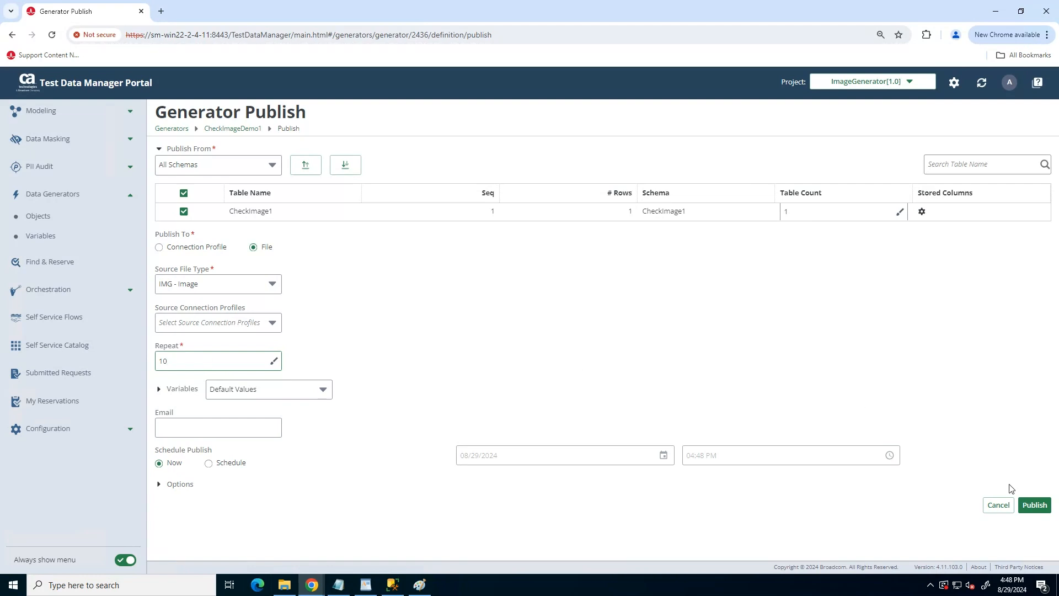
left_click(1034, 504)
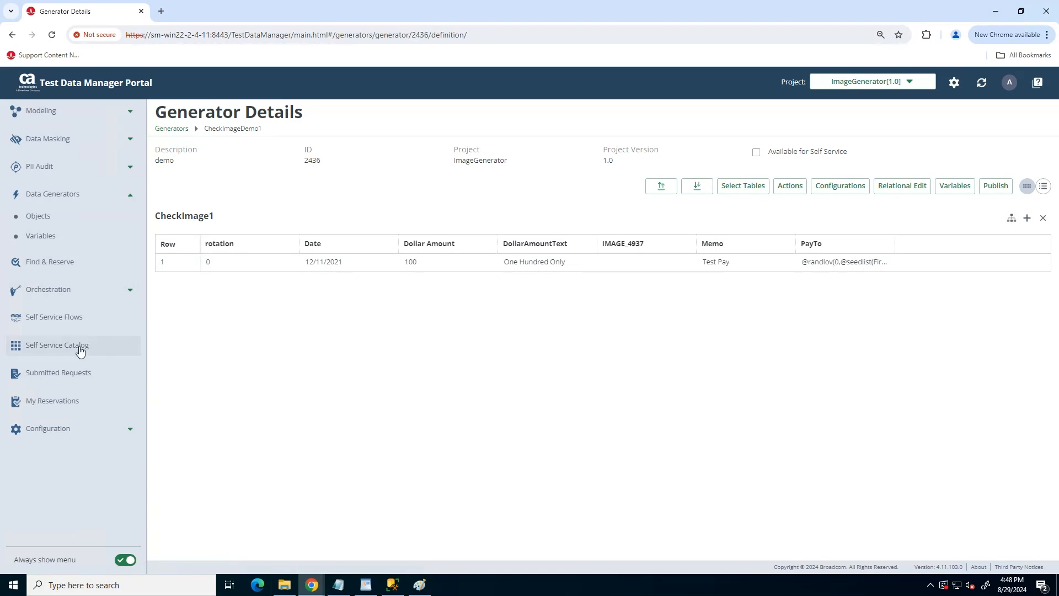
Filter Submitted Requests to Generators, download request 100's zip, and open CheckImage1_3_1_1.jpg.
left_click(58, 372)
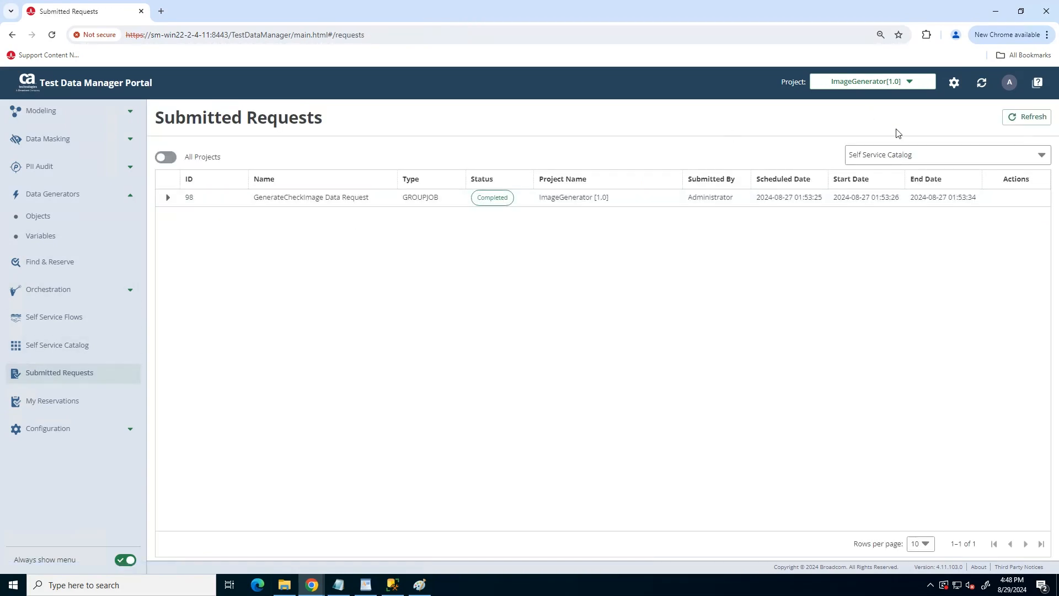
left_click(885, 157)
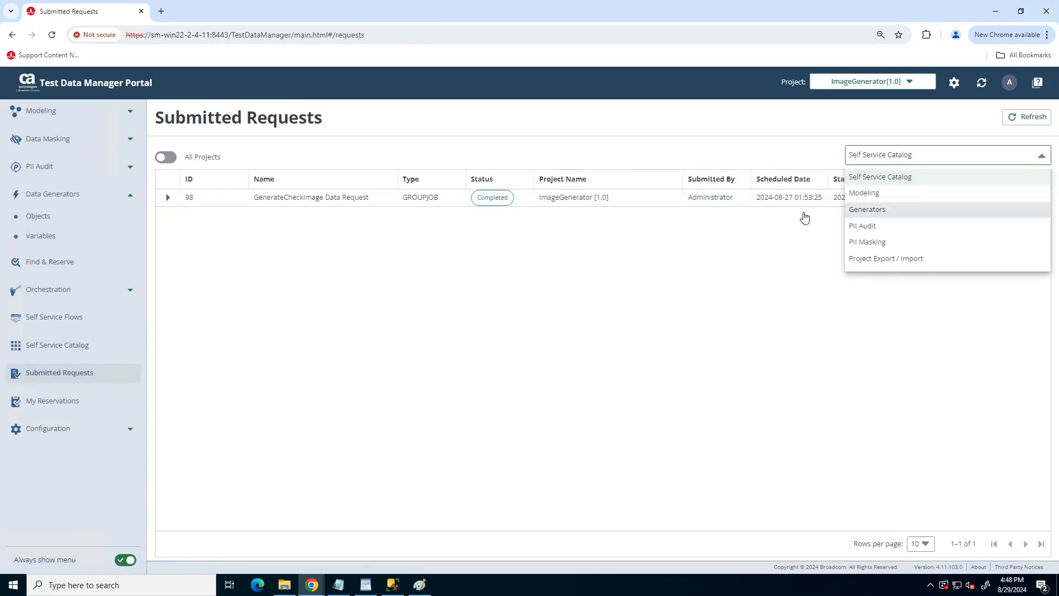
left_click(868, 210)
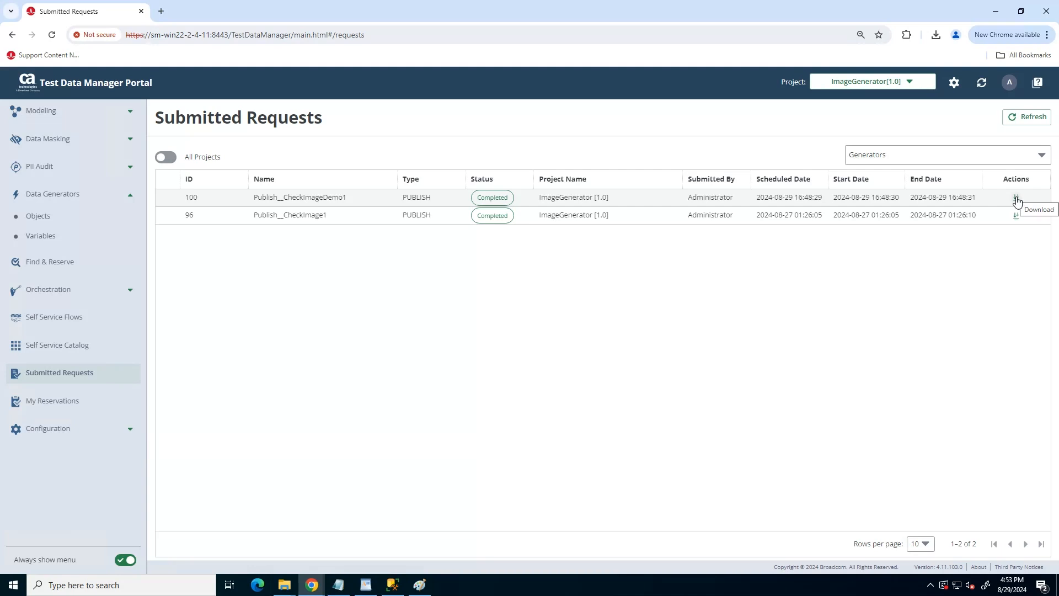
left_click(1016, 200)
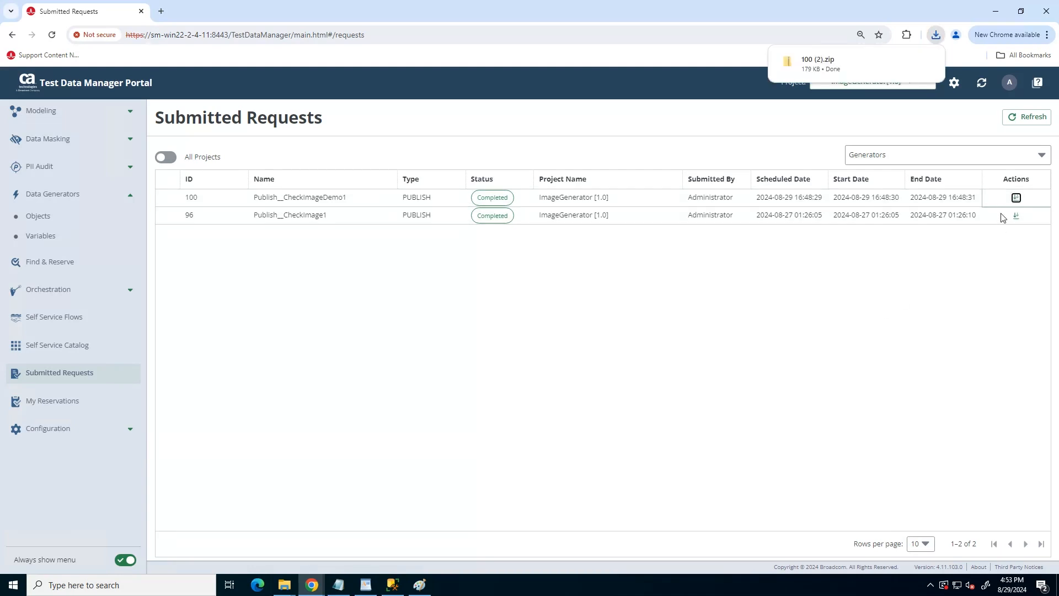
left_click(832, 69)
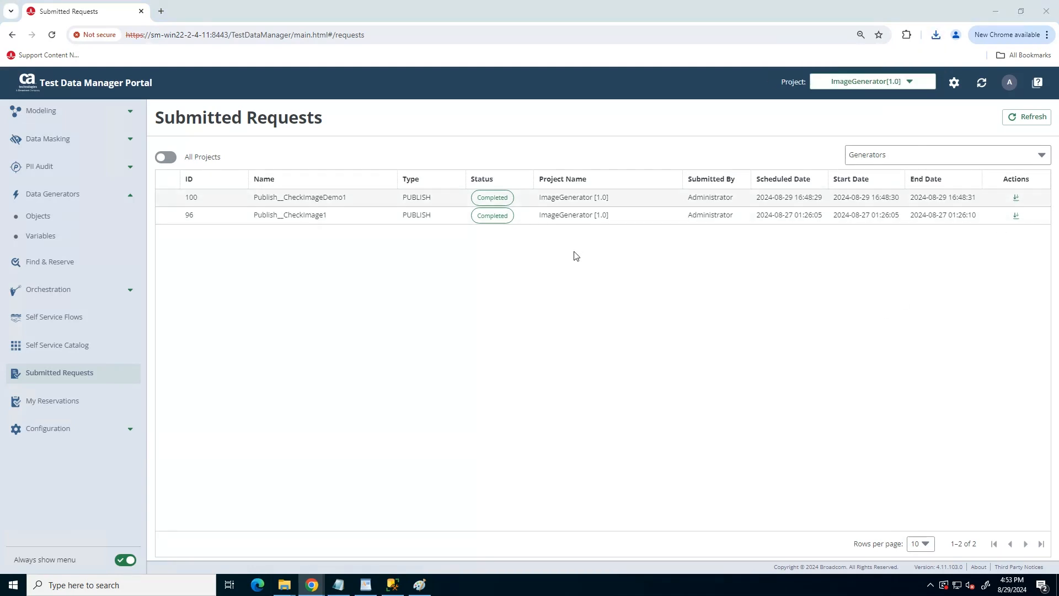
double_click(147, 100)
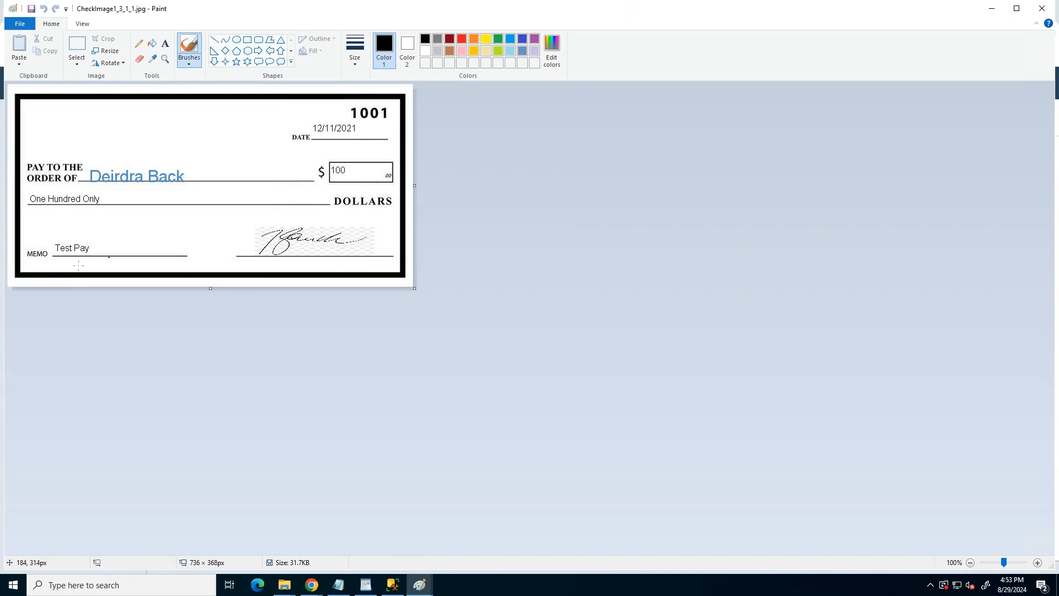
Close Paint and the downloaded zip folder after reviewing the generated check.
left_click(1041, 8)
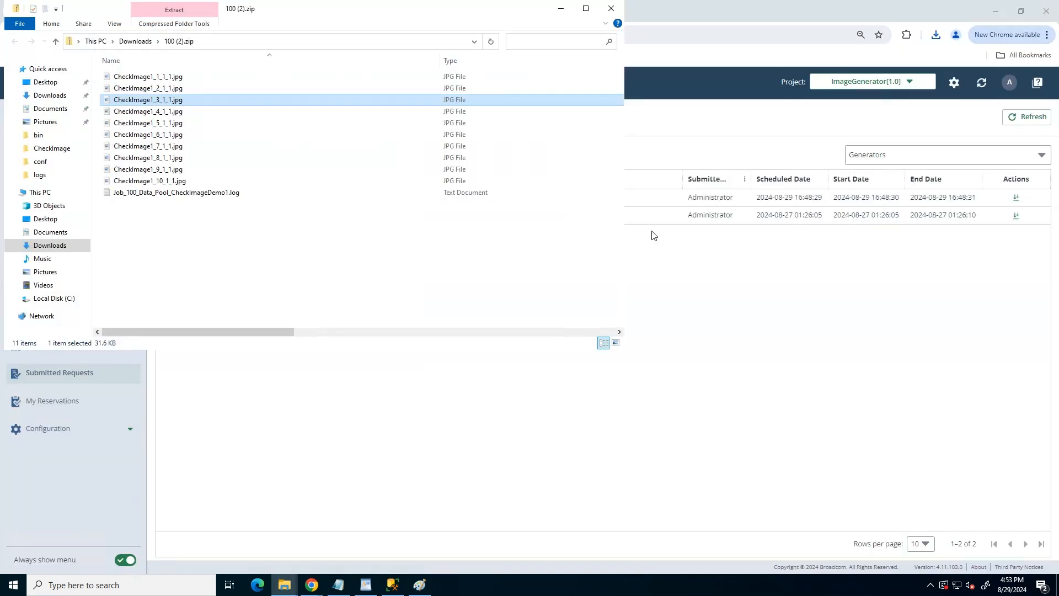
left_click(611, 8)
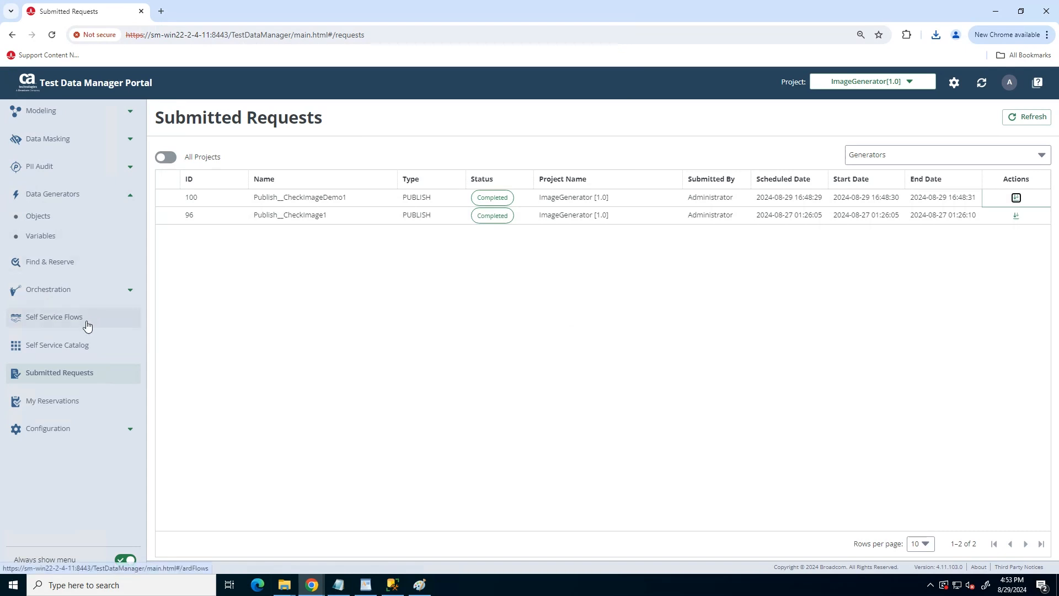
Start a new GenerateCheckImage request from the Self Service Catalog using default values.
left_click(59, 348)
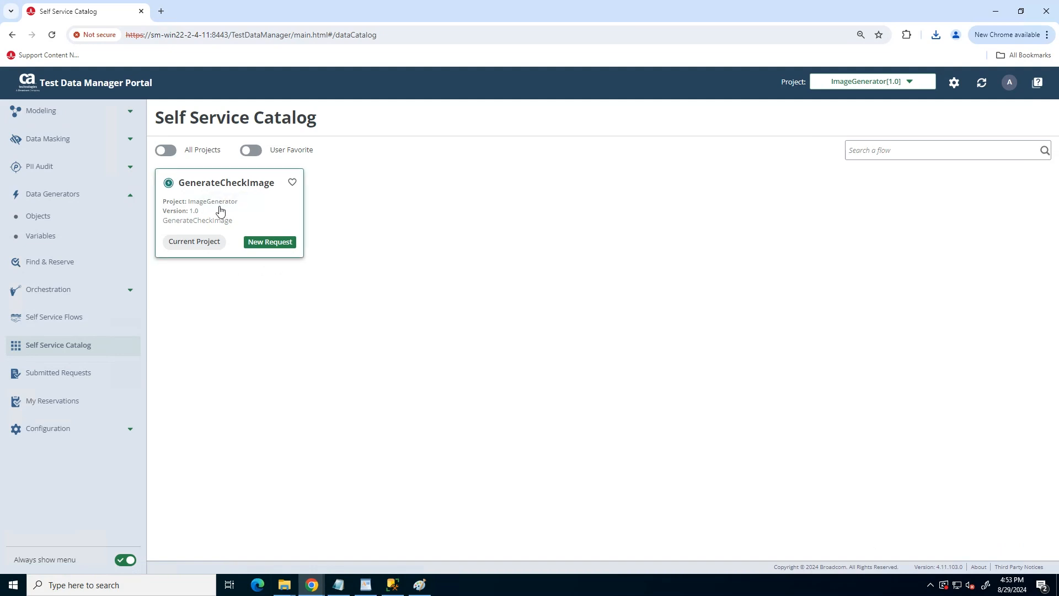
left_click(270, 242)
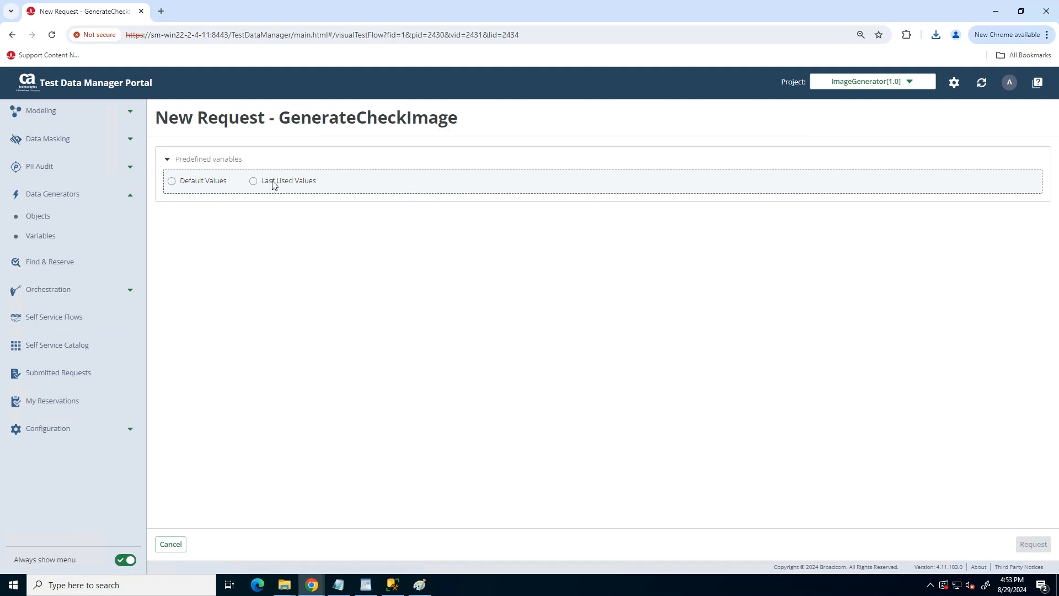
left_click(172, 182)
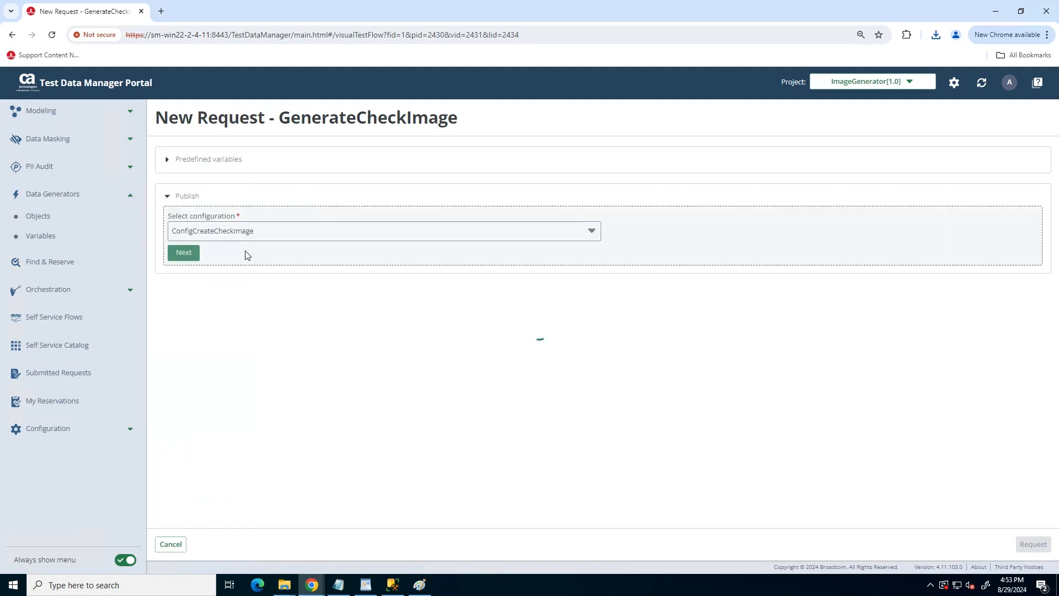
Set the repeat count to 19 and submit the request with ConfigCreateCheckImage.
left_click(206, 267)
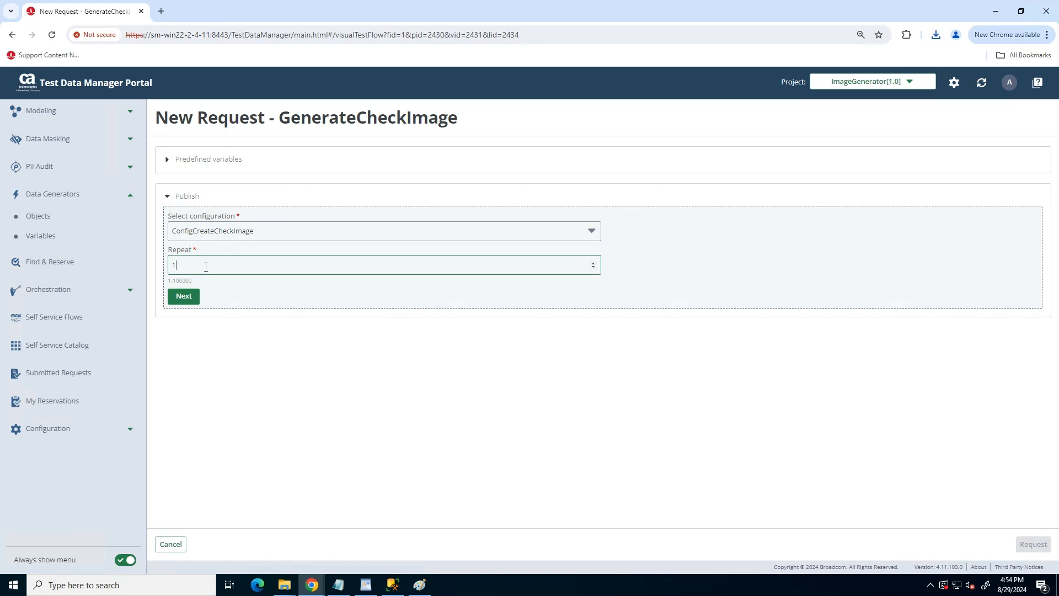
type("20")
key("BackSpace")
key("BackSpace")
type("9")
left_click(185, 300)
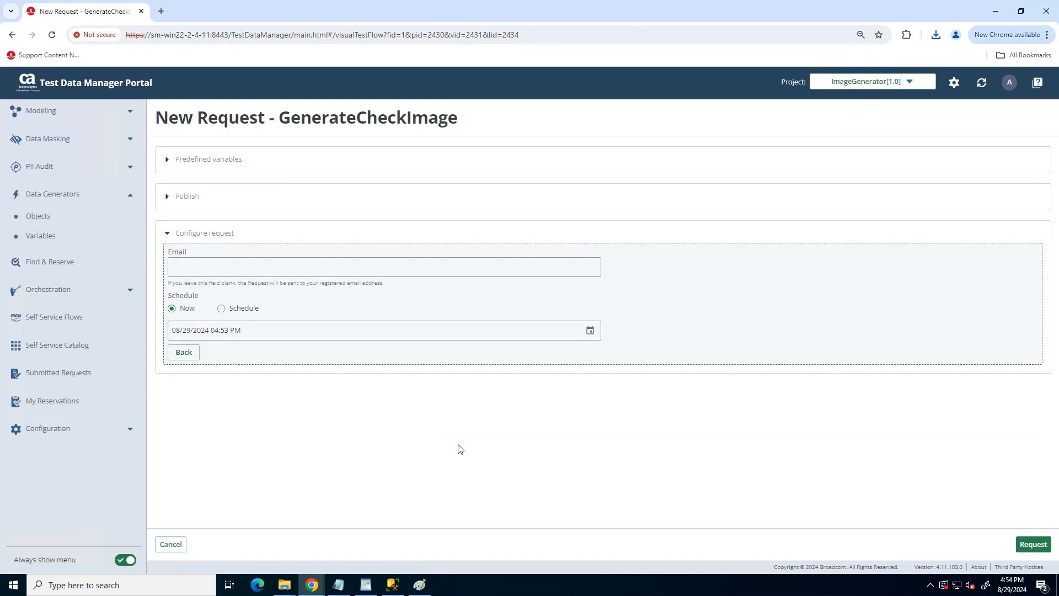
left_click(1033, 544)
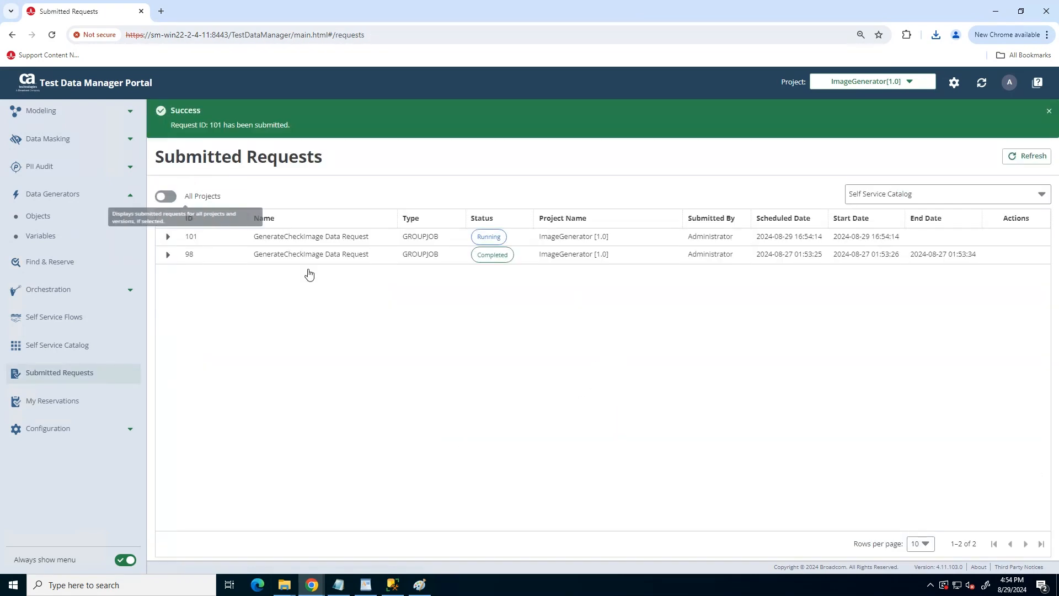
Download publish job 102's zip from request 101 and open it to view CheckImage1_13_1_1.jpg.
left_click(1026, 157)
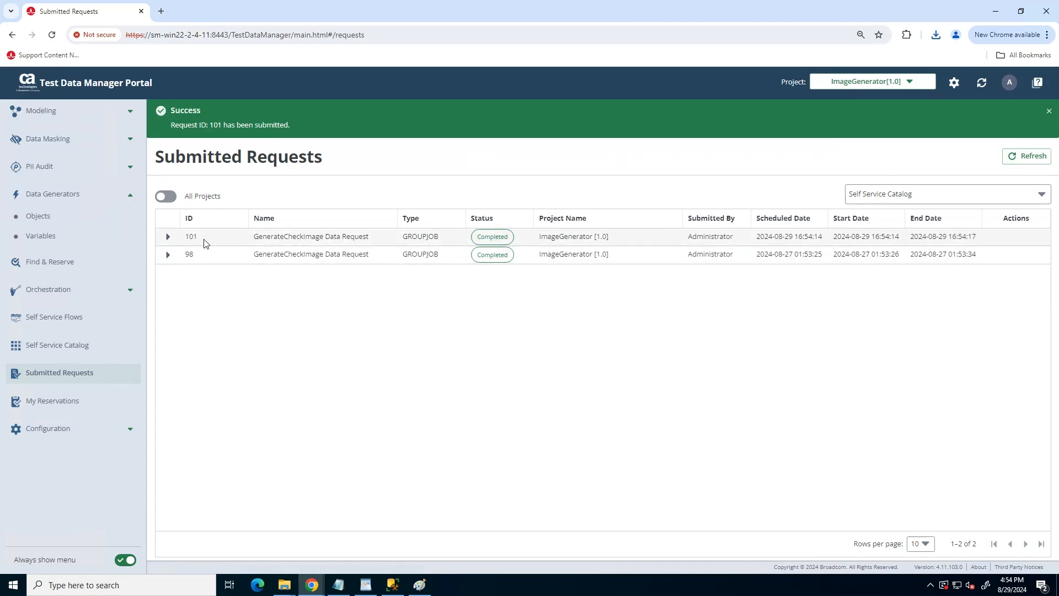
left_click(167, 236)
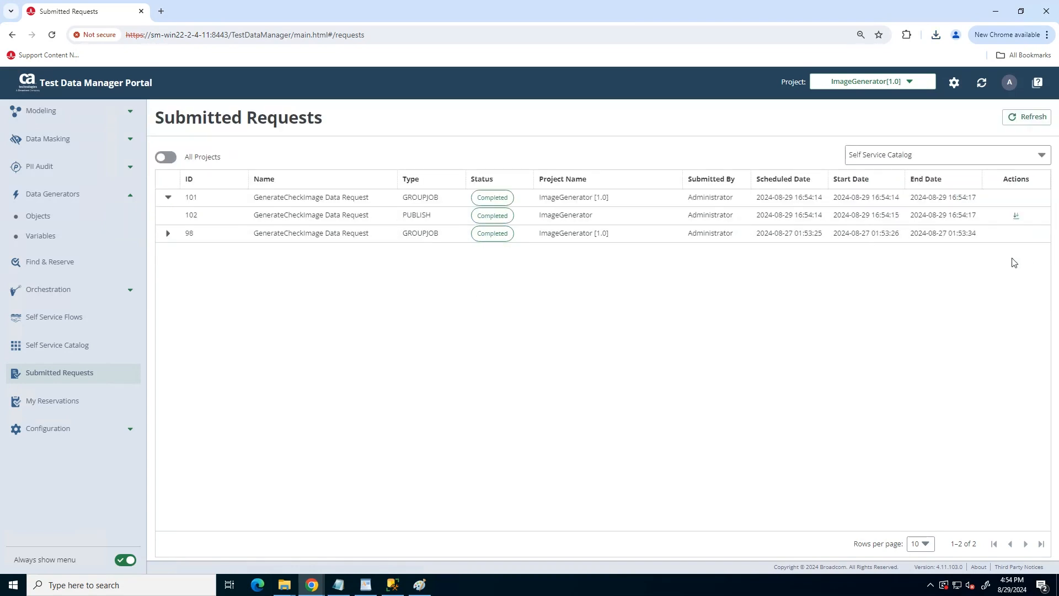
left_click(1016, 215)
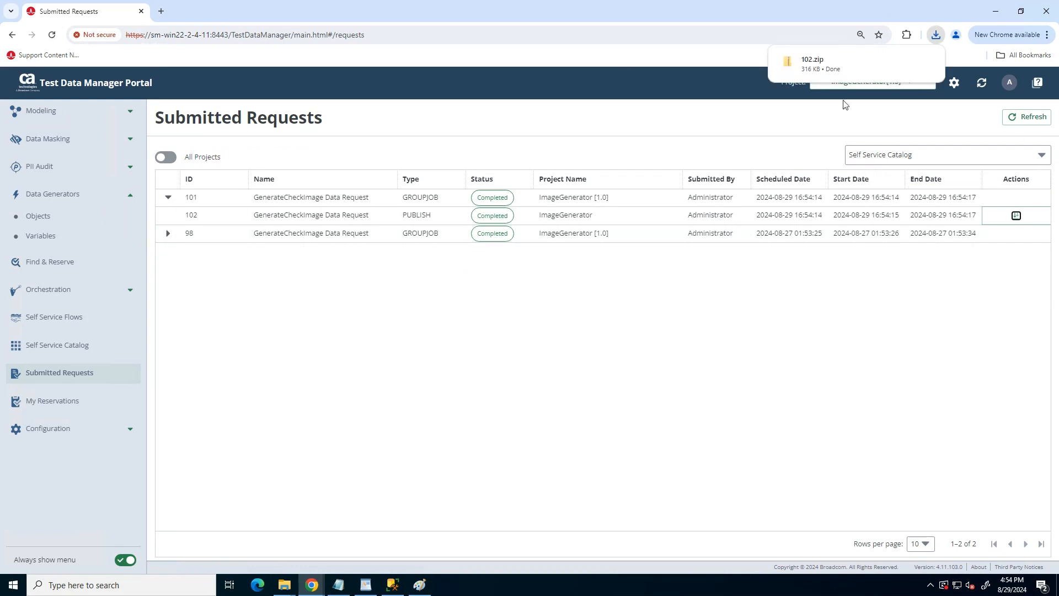
left_click(815, 67)
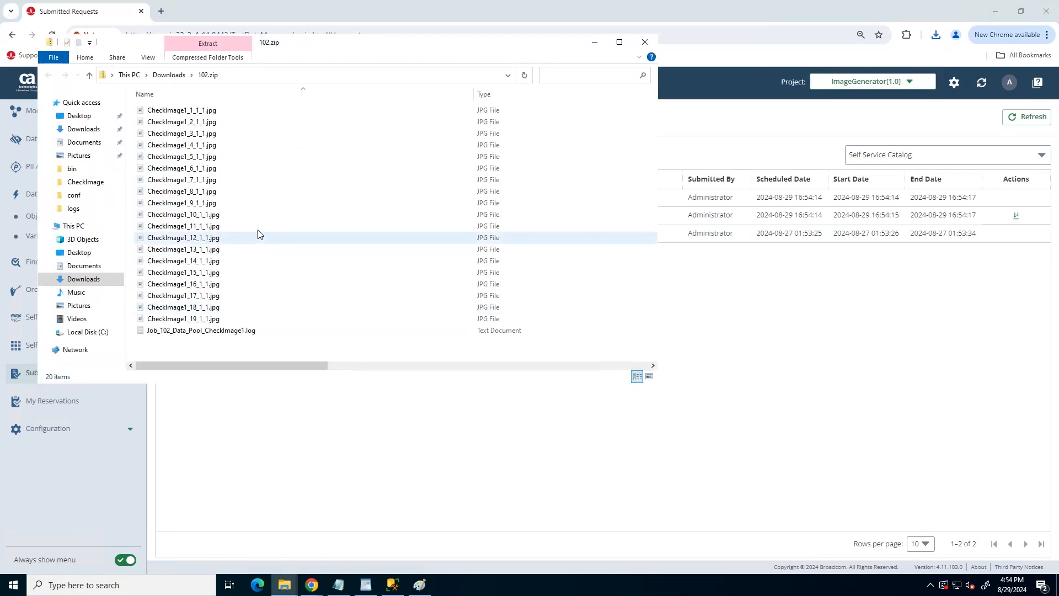
left_click(178, 249)
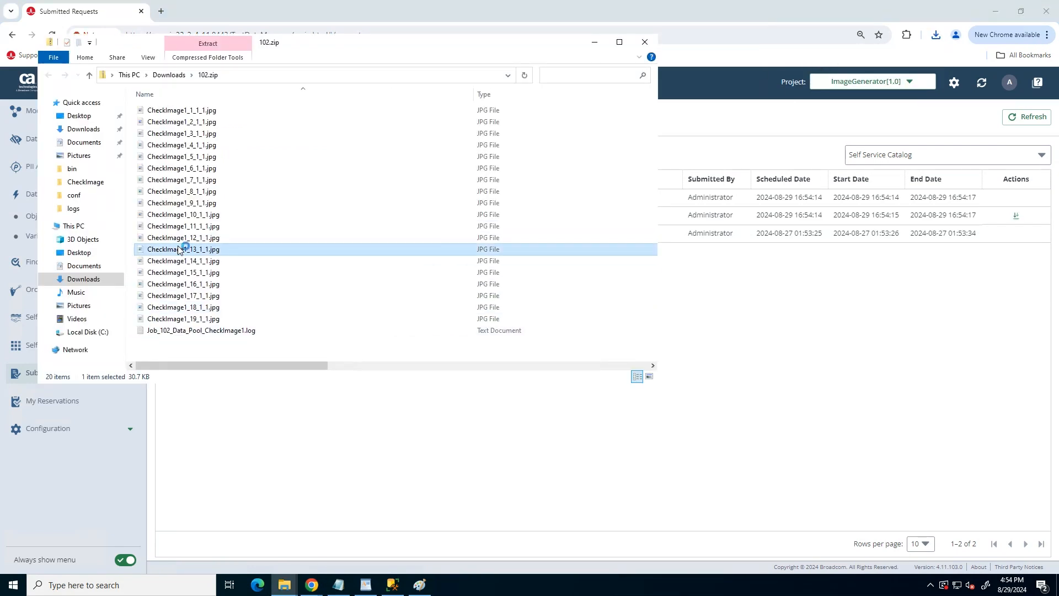